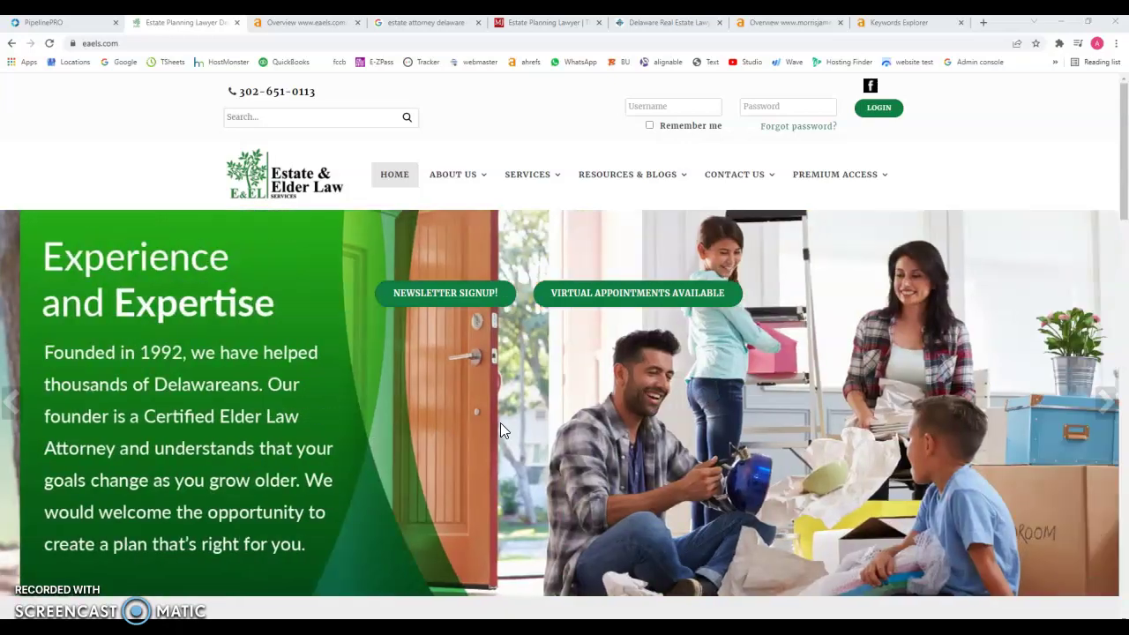
Review the Estate & Elder Law home page from the banner through the services, testimonials and office locations.
scroll(590, 322, down, 10)
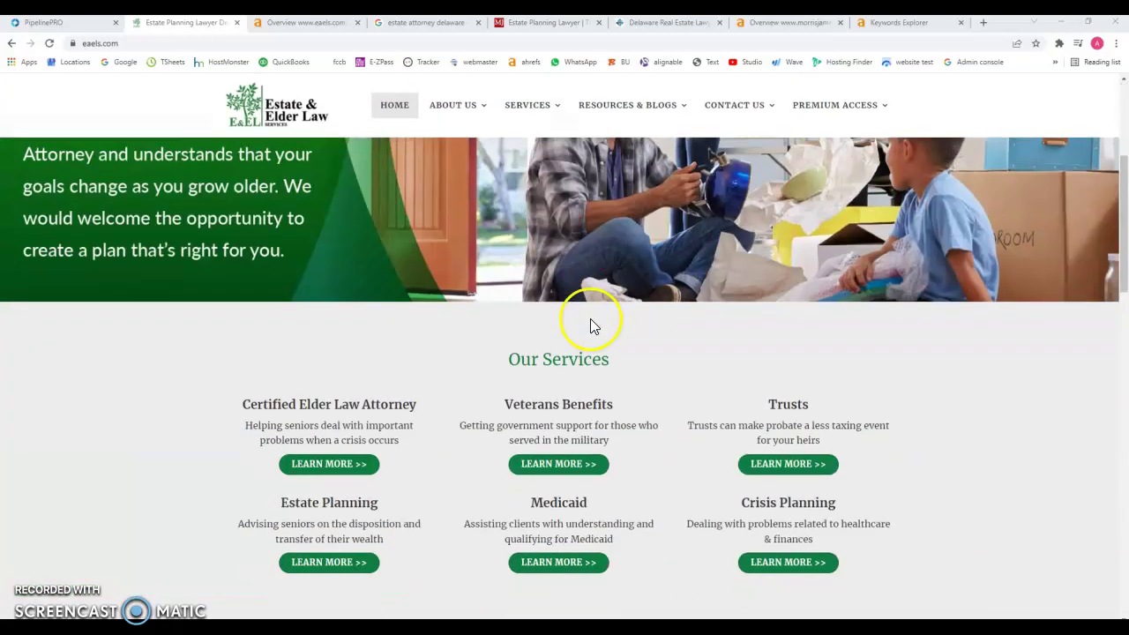
scroll(685, 300, down, 8)
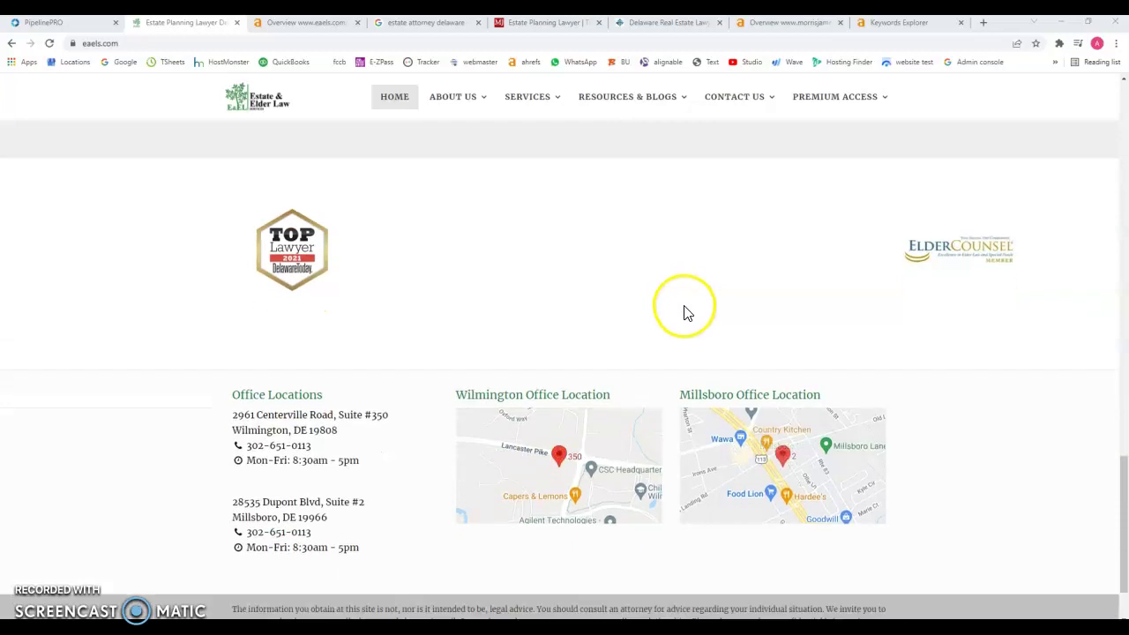
drag(1123, 525, 1112, 404)
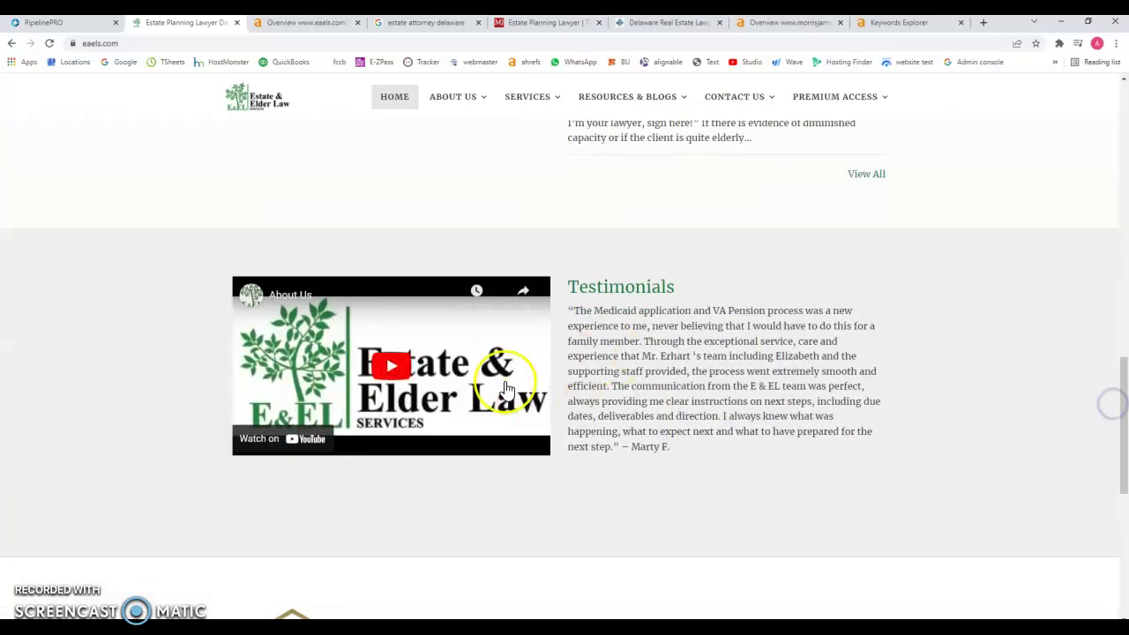
scroll(323, 415, up, 20)
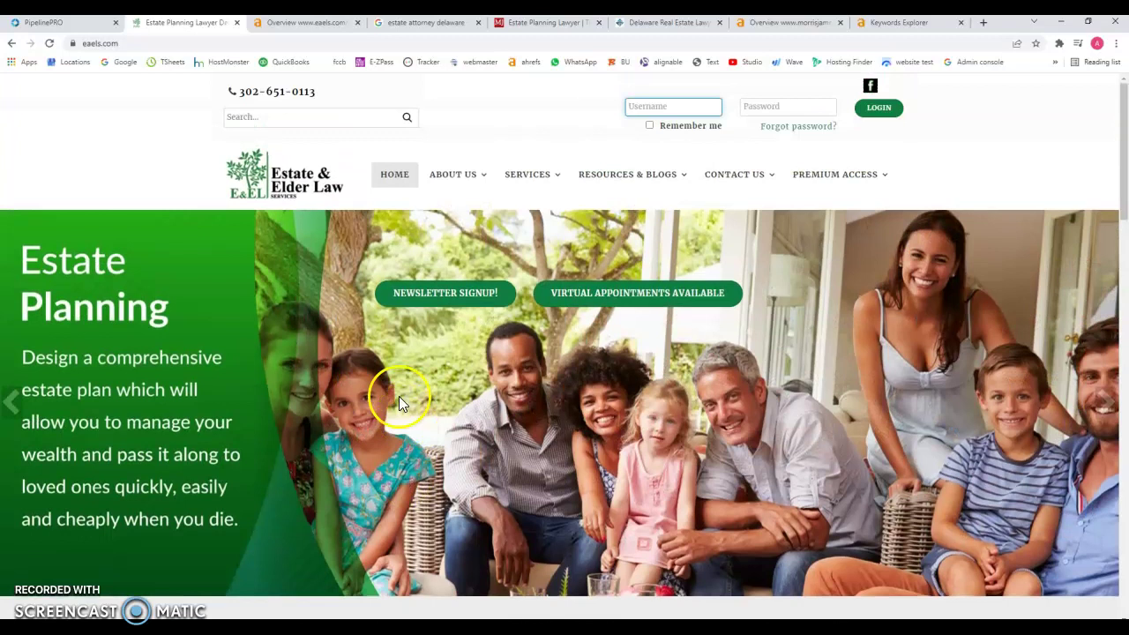
Highlight the Our Philosophy text and the January 2022 Newsletter excerpt on the home page.
scroll(406, 397, down, 8)
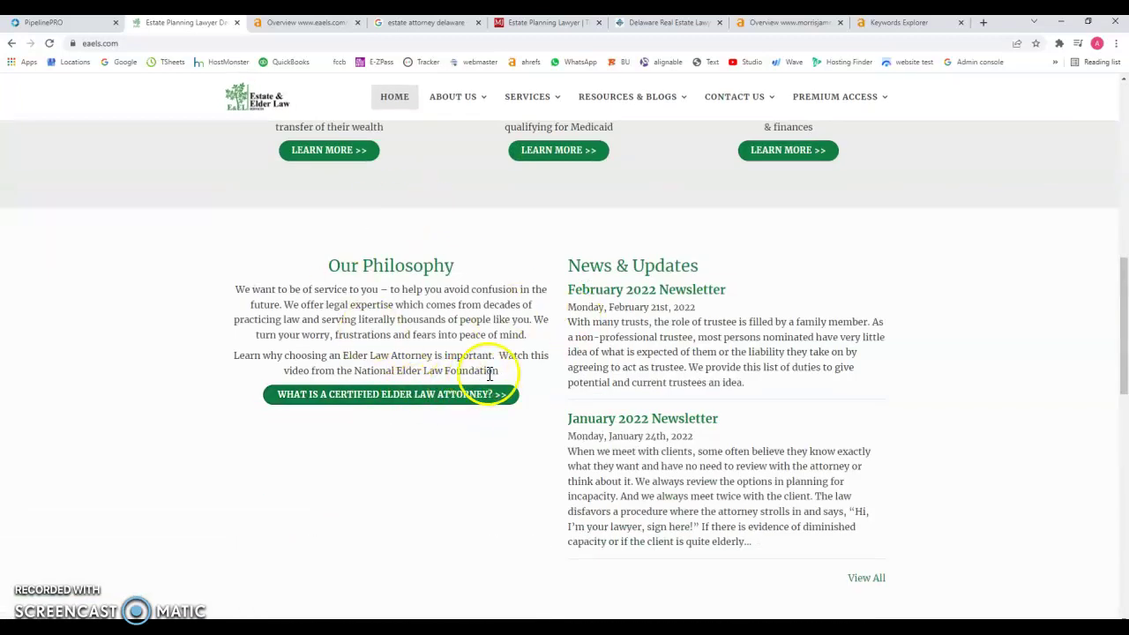
drag(505, 371, 211, 284)
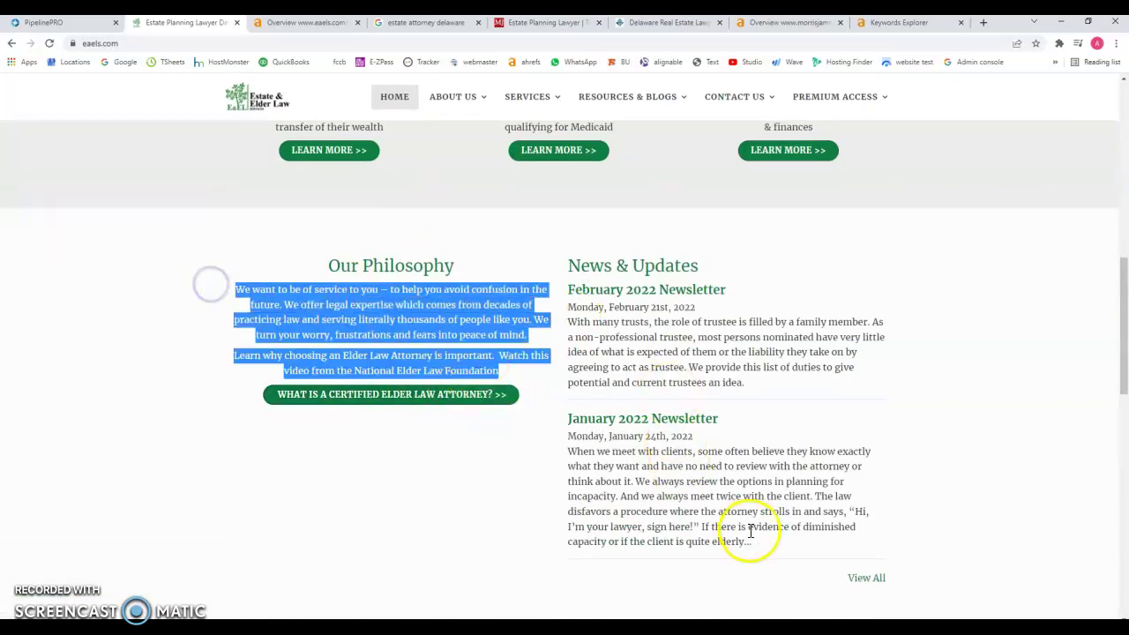
drag(750, 541, 547, 436)
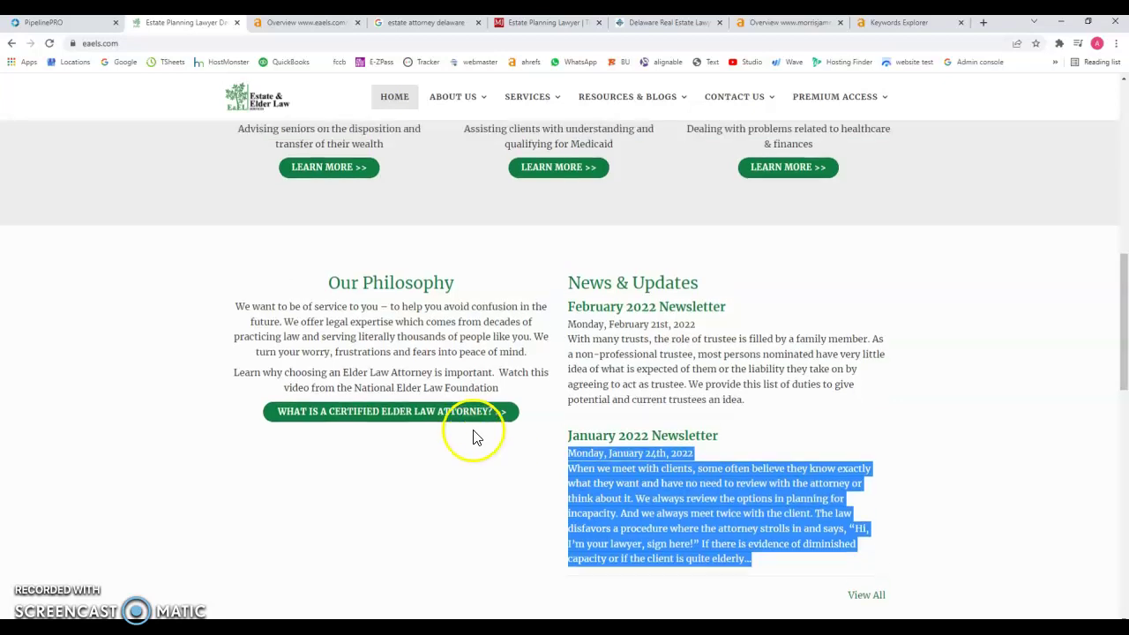
Examine the site's list of service pages and the office locations in the home page footer.
scroll(473, 432, up, 10)
mouse_move(555, 181)
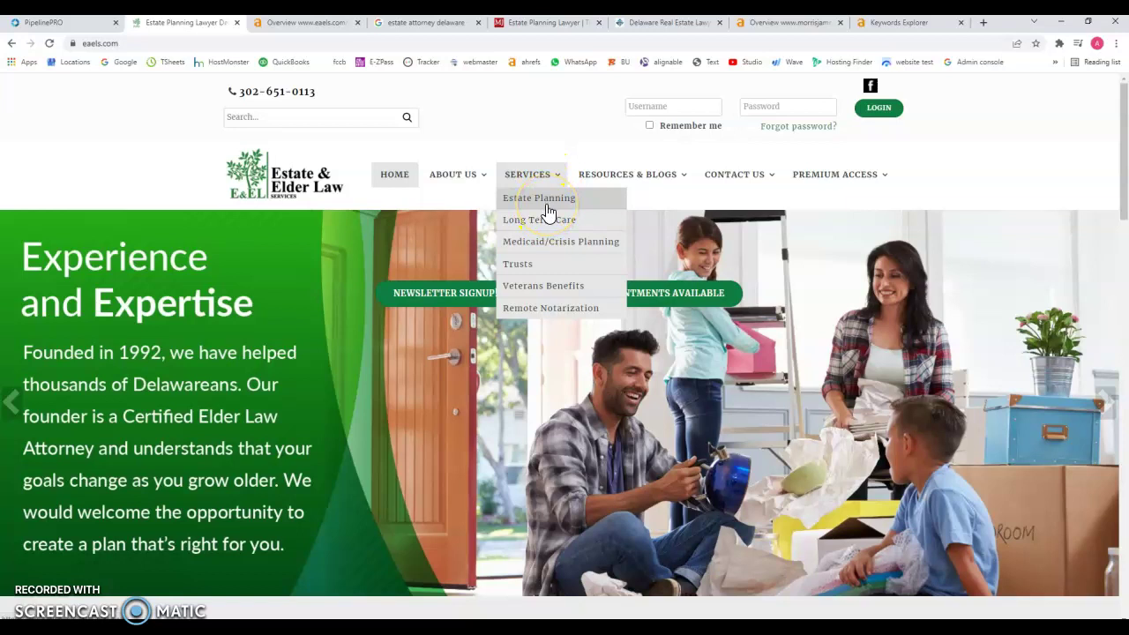
drag(1110, 139, 1076, 572)
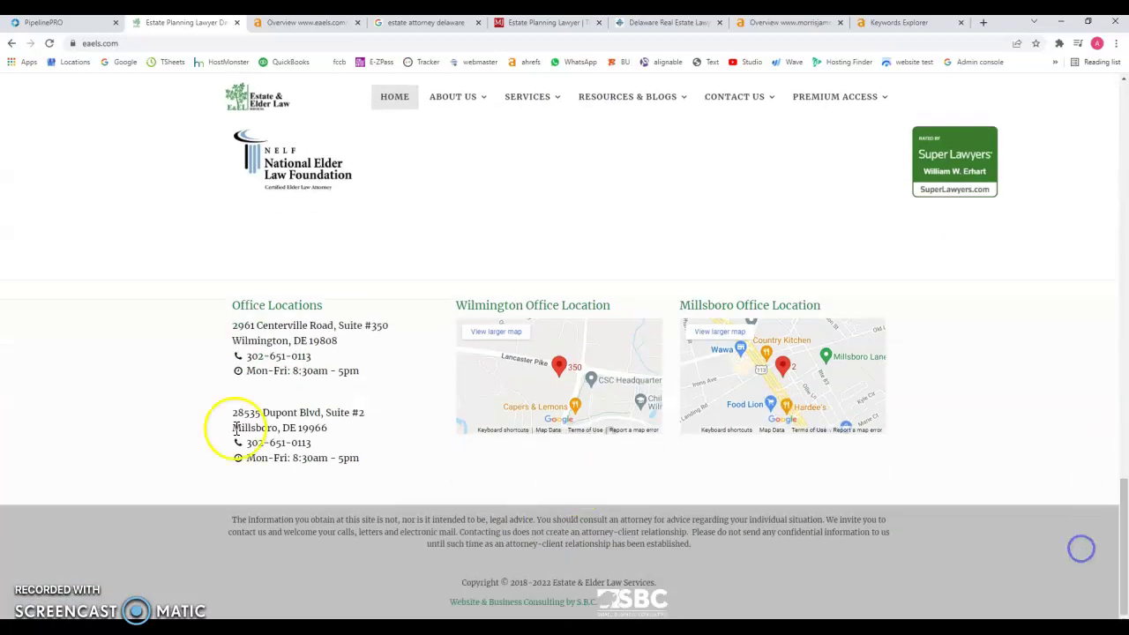
drag(1123, 520, 1121, 286)
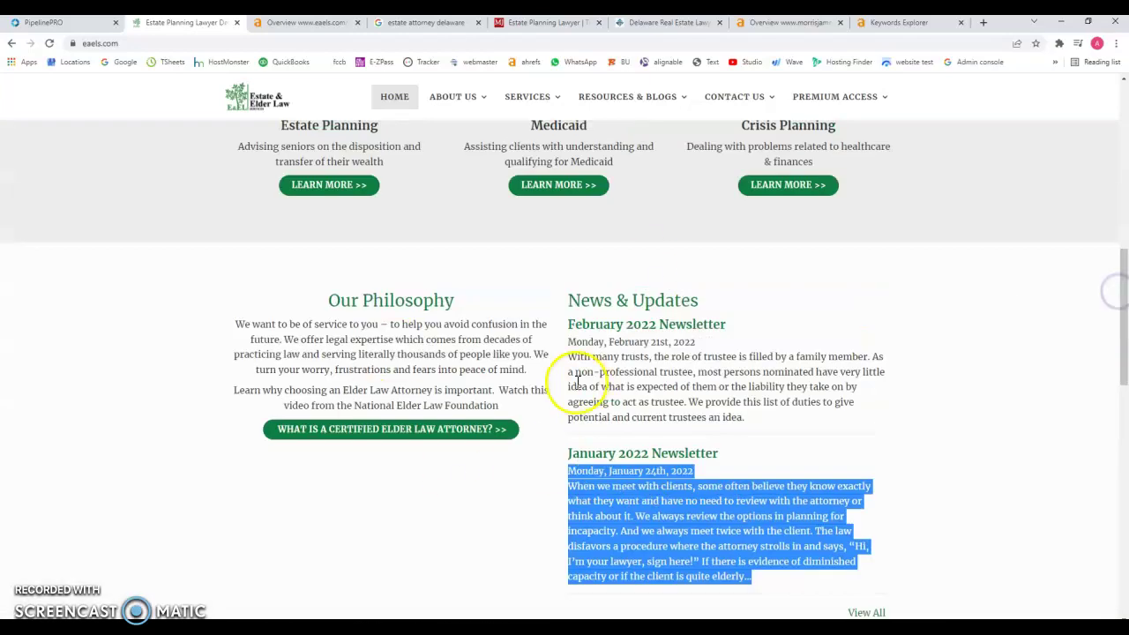
scroll(516, 406, up, 10)
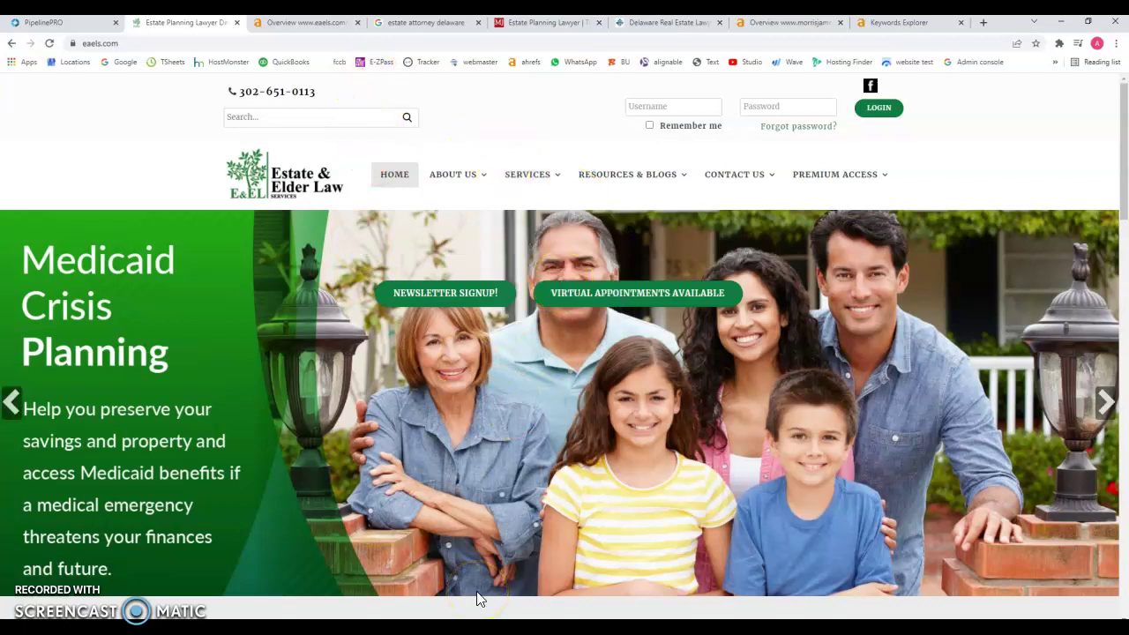
Review the written content in the home page's Our Services, Our Philosophy and News & Updates sections.
scroll(472, 605, down, 4)
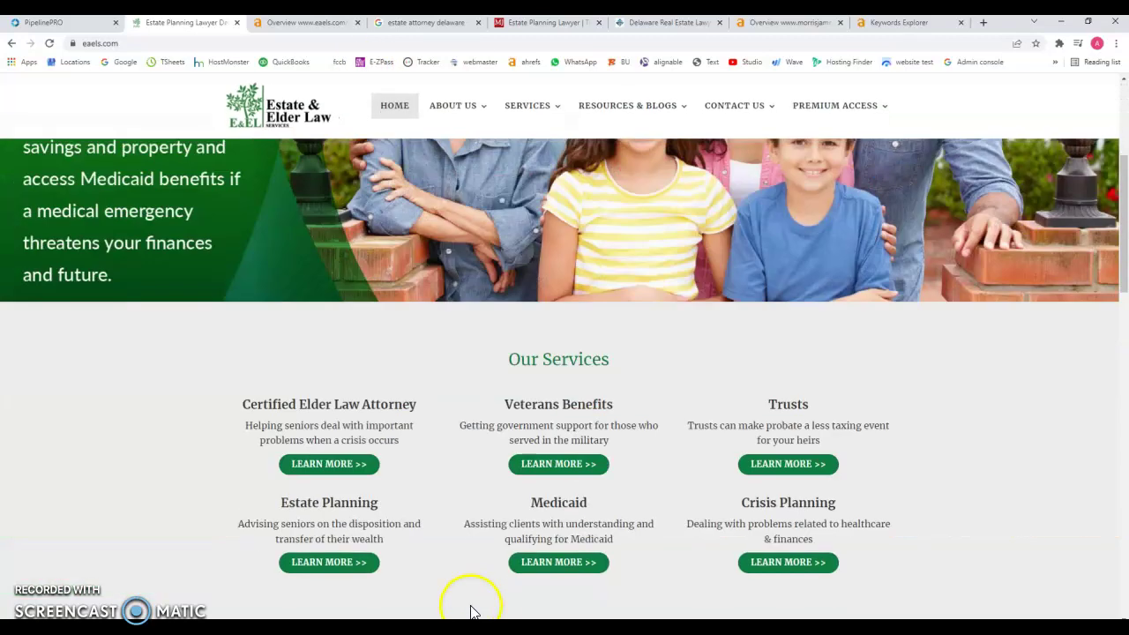
scroll(679, 406, down, 3)
scroll(680, 406, down, 1)
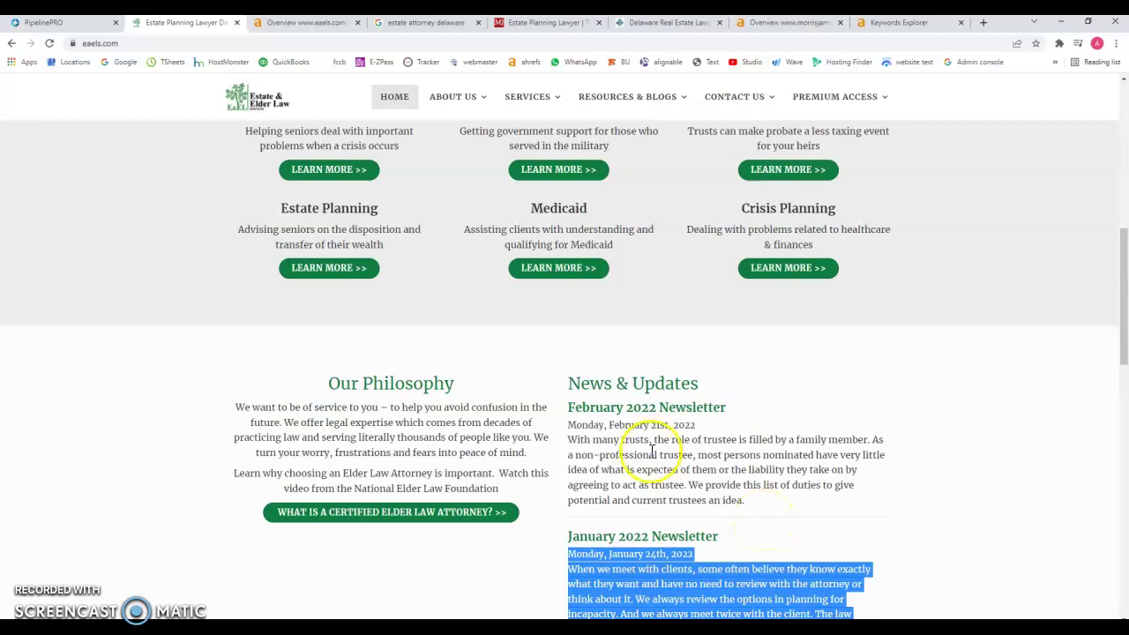
scroll(583, 472, up, 3)
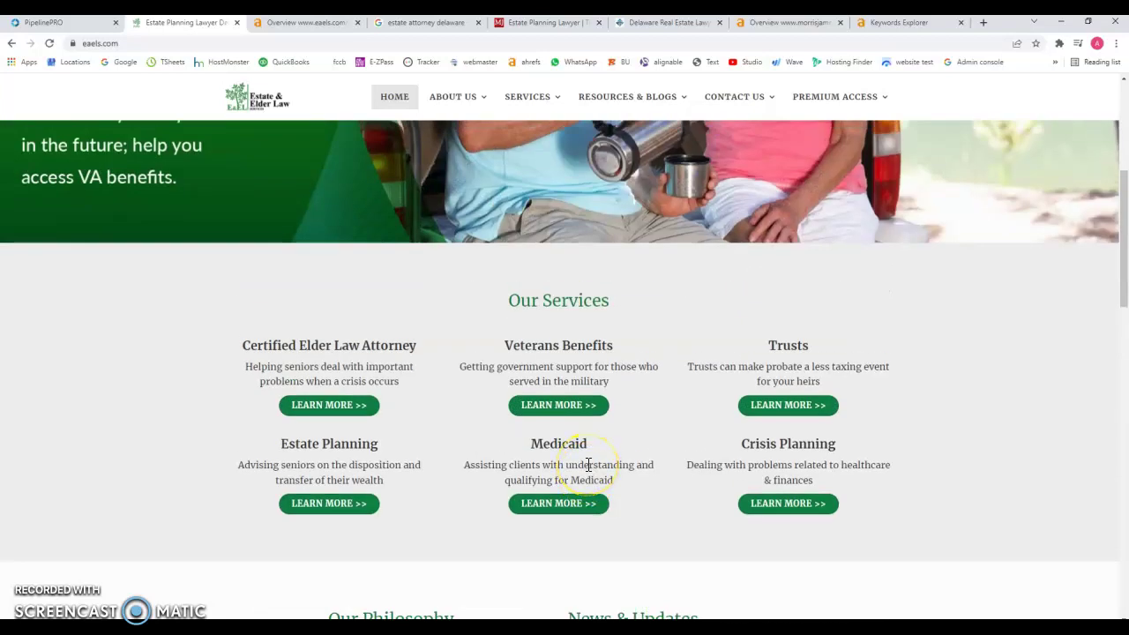
scroll(588, 465, up, 2)
scroll(583, 459, up, 3)
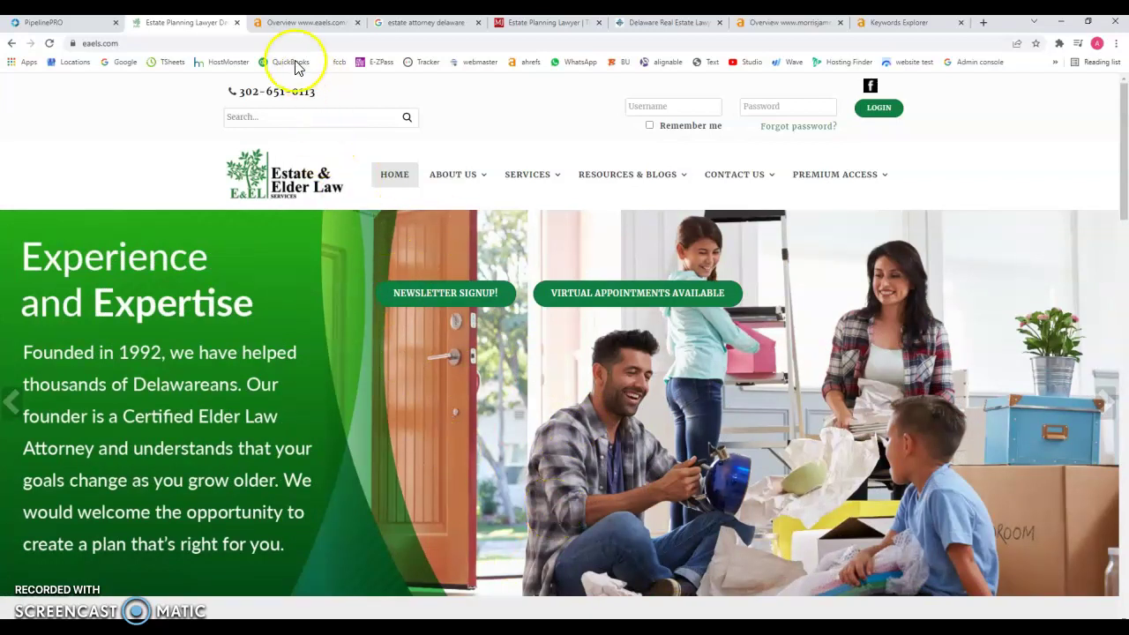
click(284, 32)
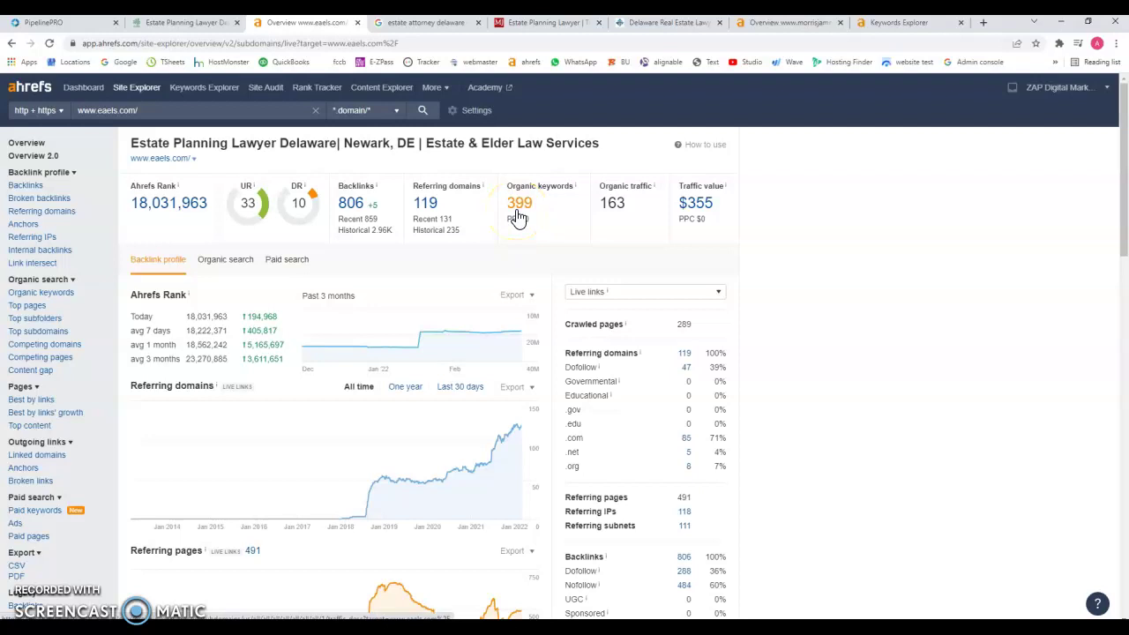
click(351, 212)
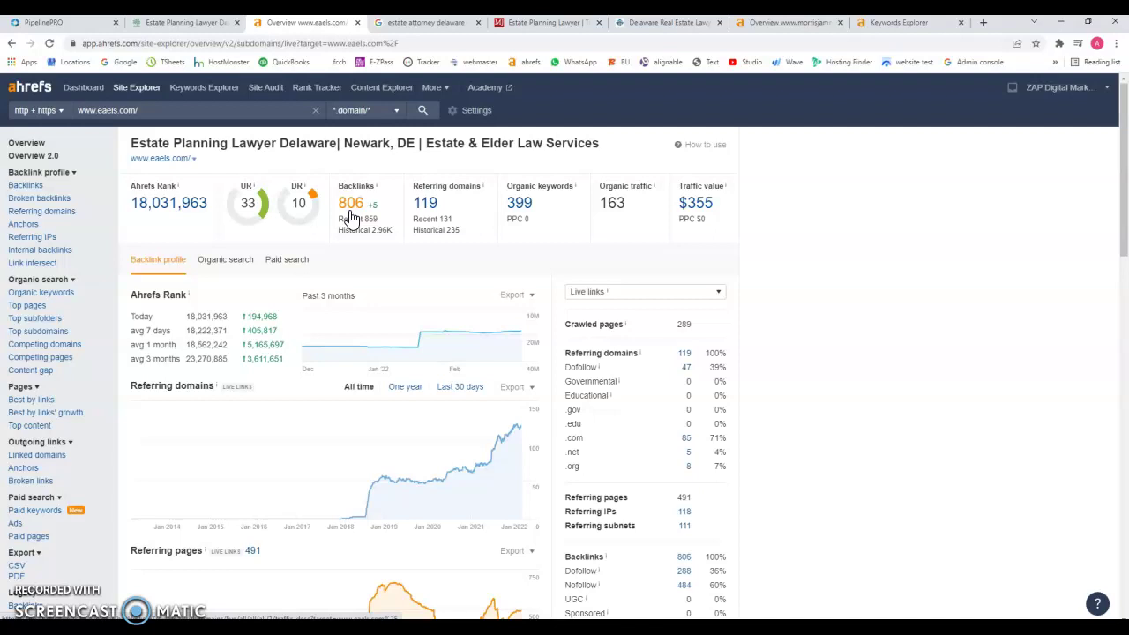
double_click(307, 206)
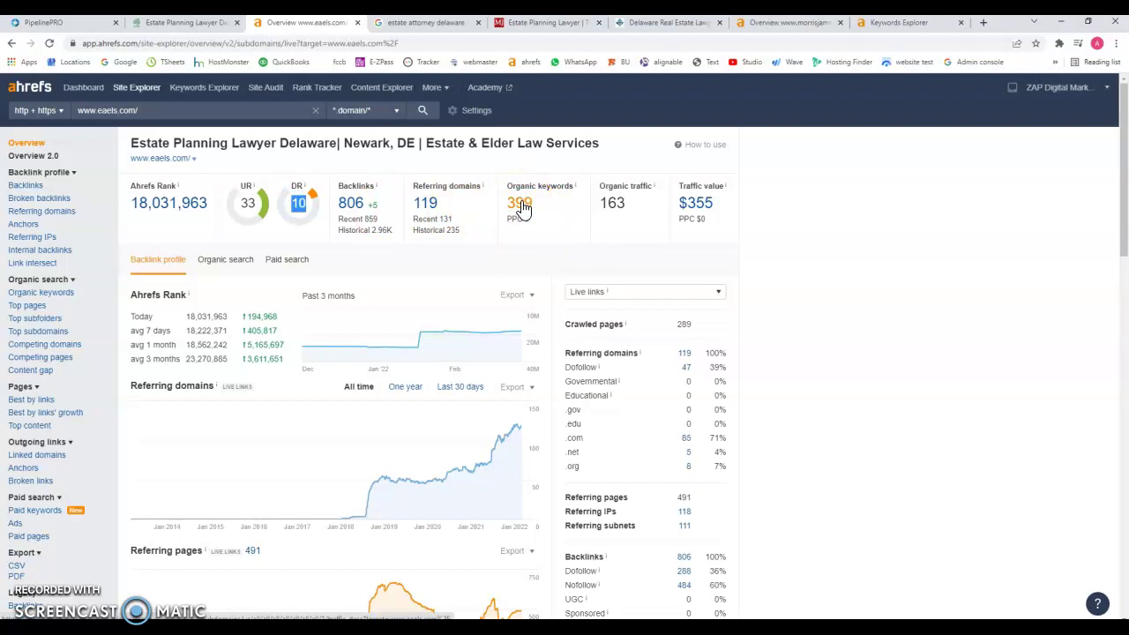
click(518, 212)
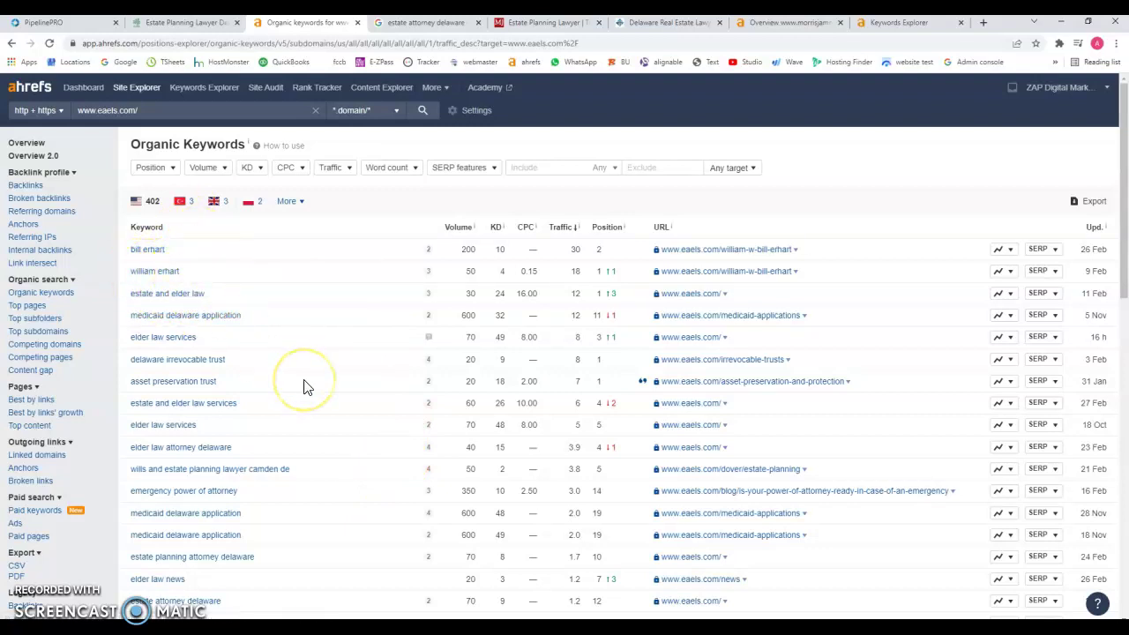
scroll(299, 390, down, 1)
click(288, 395)
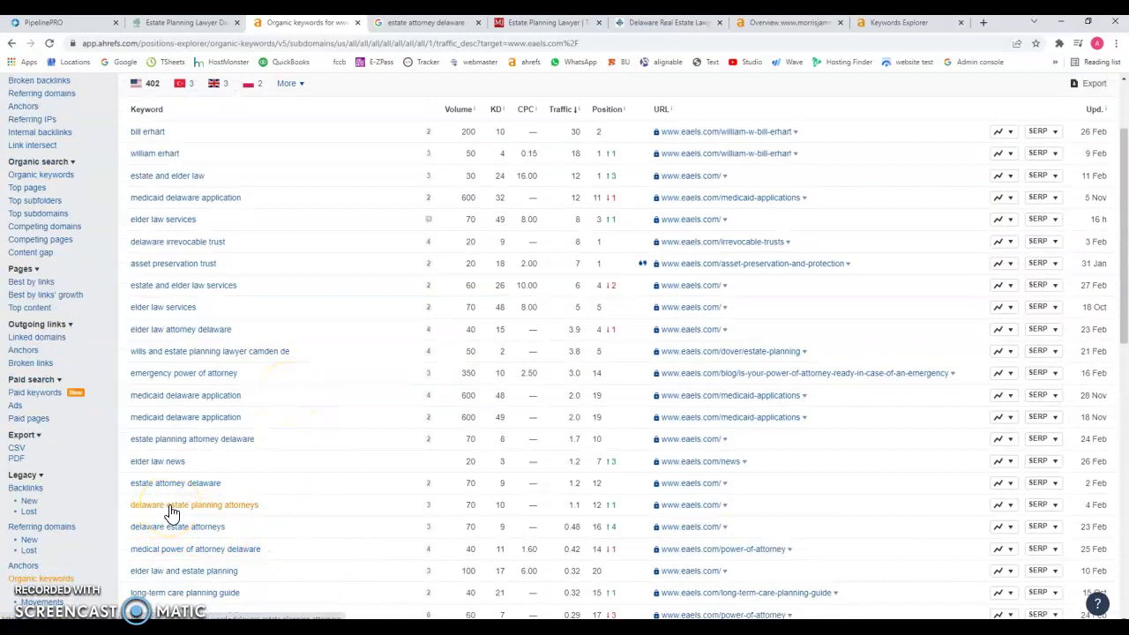
double_click(470, 504)
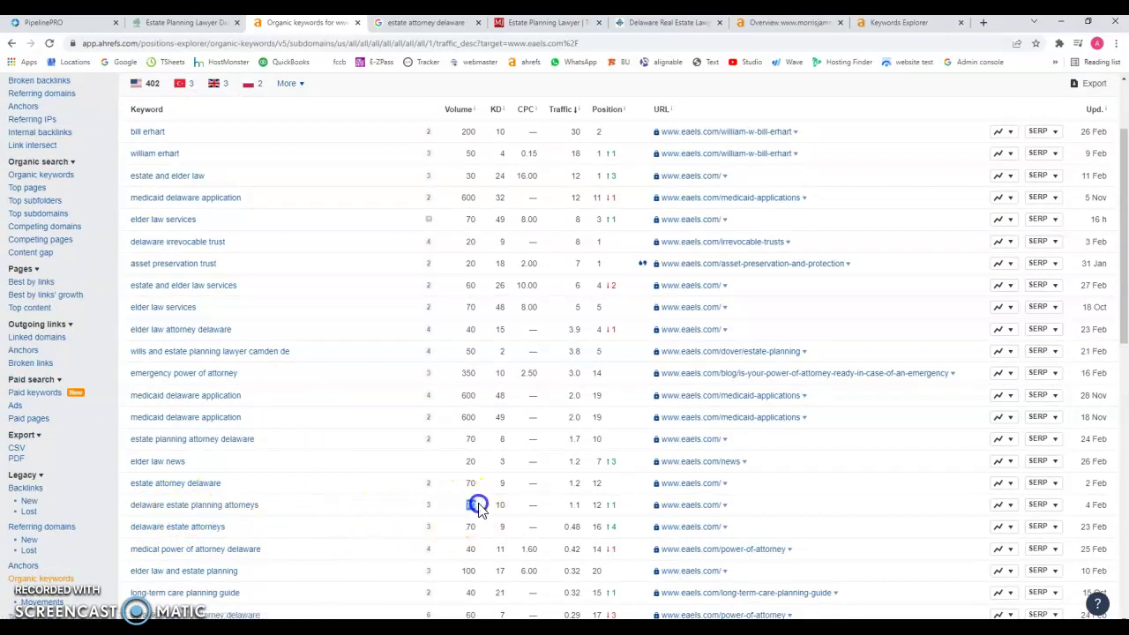
double_click(596, 504)
double_click(574, 504)
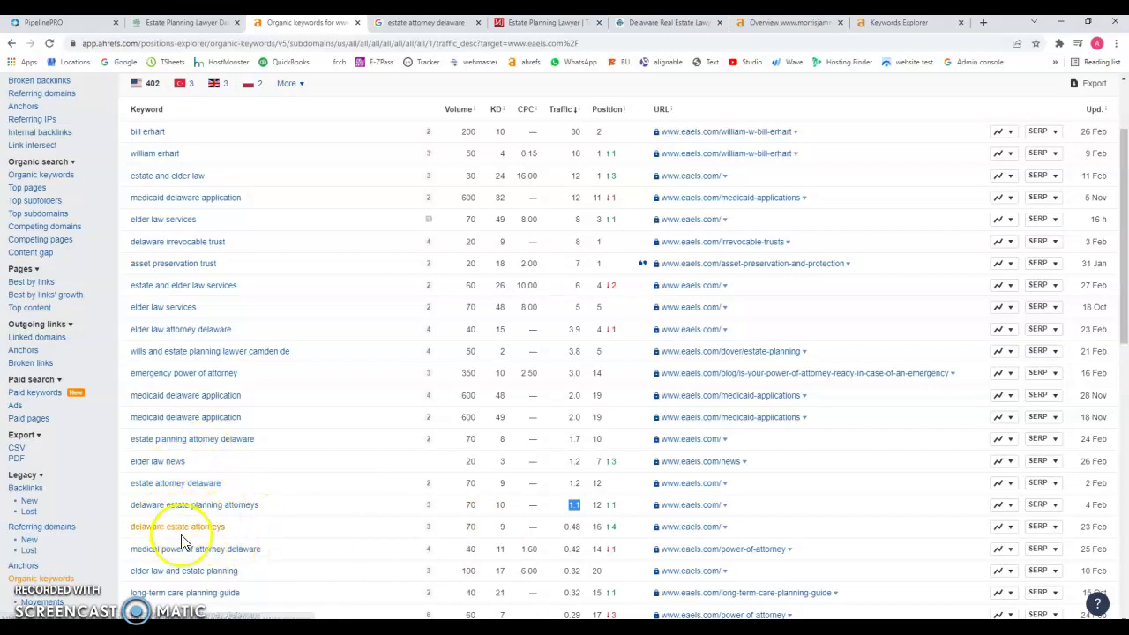
Check the search volume of "delaware power of attorney" and the volume and traffic of "estate lawyers delaware" in the keyword list.
scroll(353, 455, down, 3)
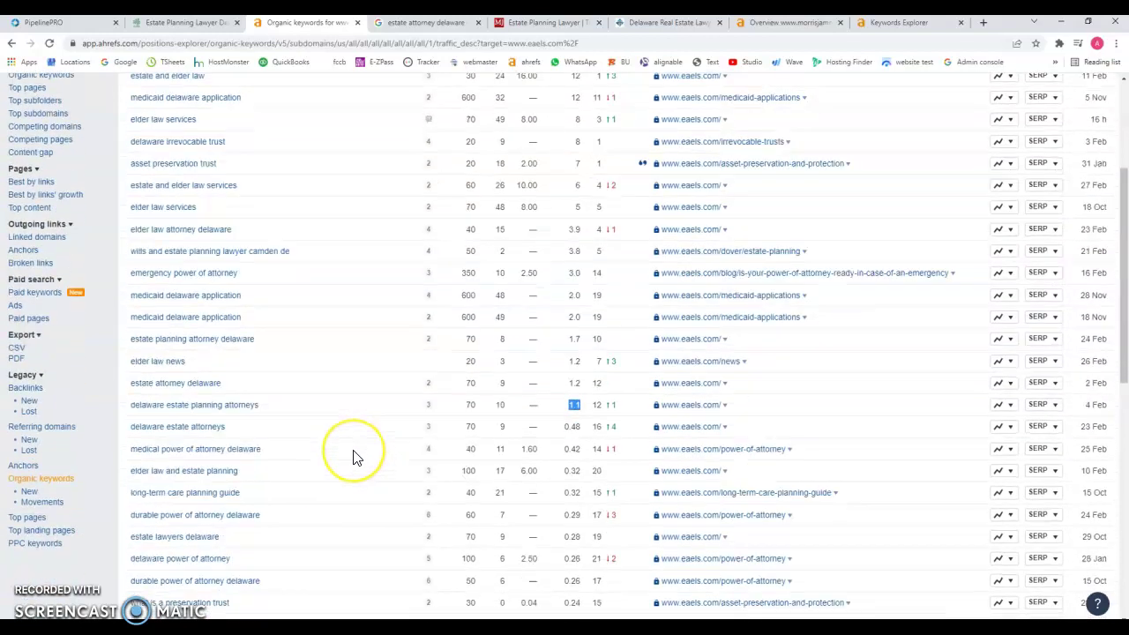
scroll(354, 457, down, 2)
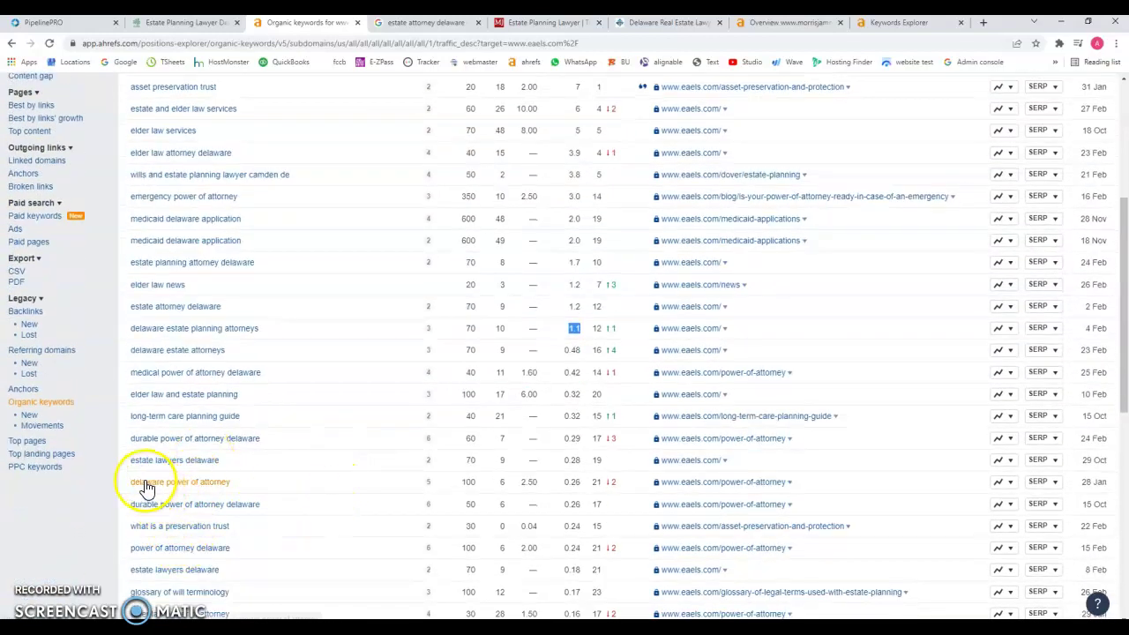
click(465, 481)
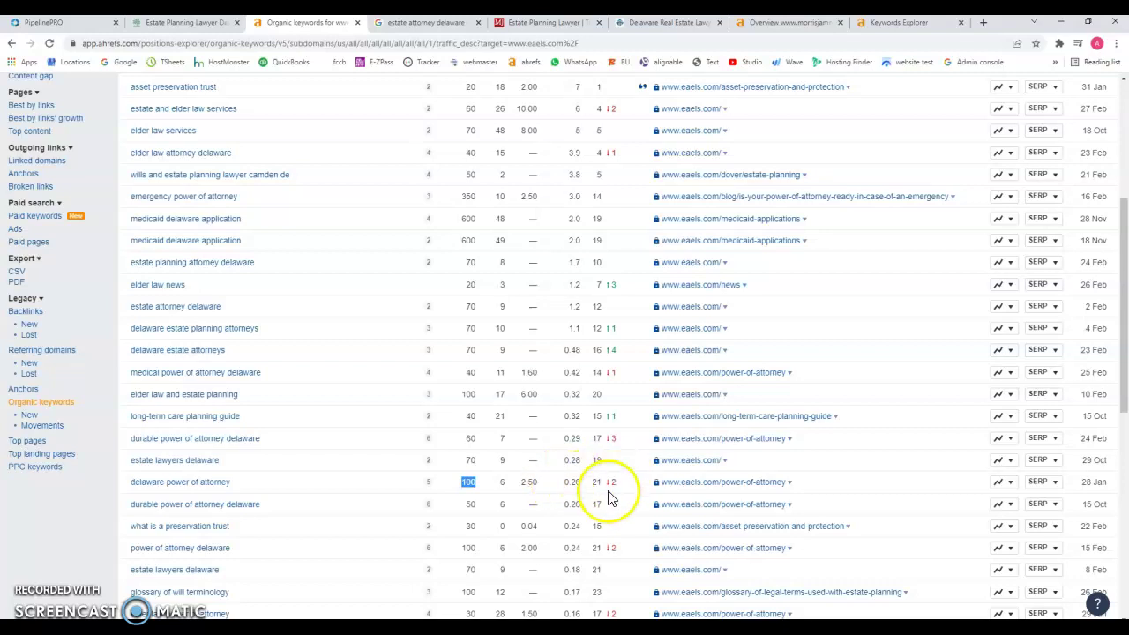
scroll(275, 544, down, 1)
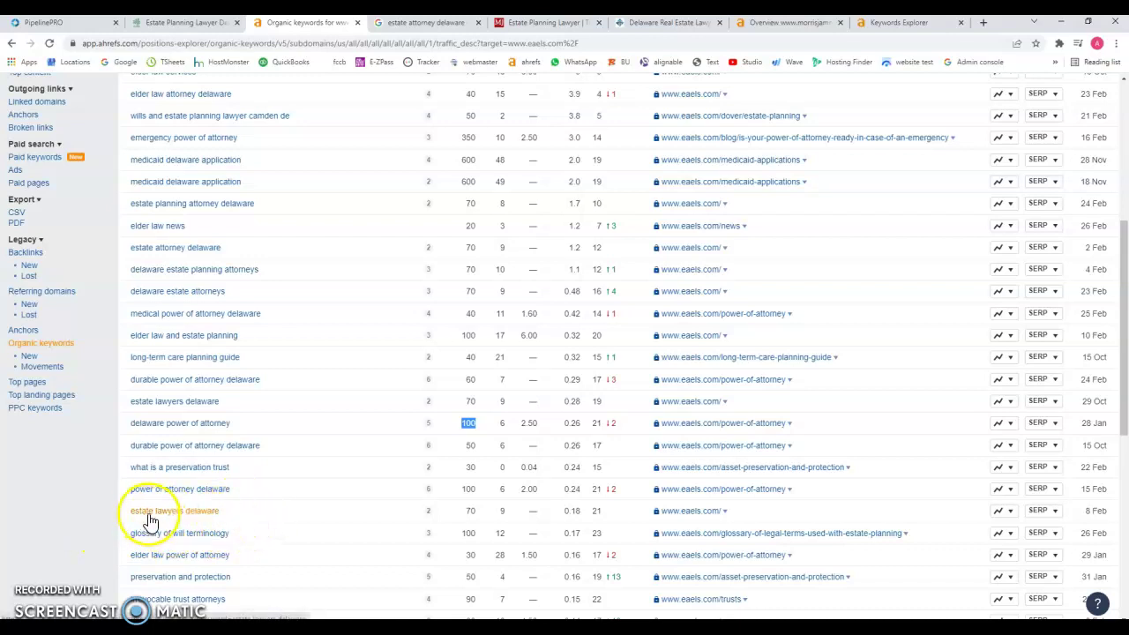
double_click(470, 512)
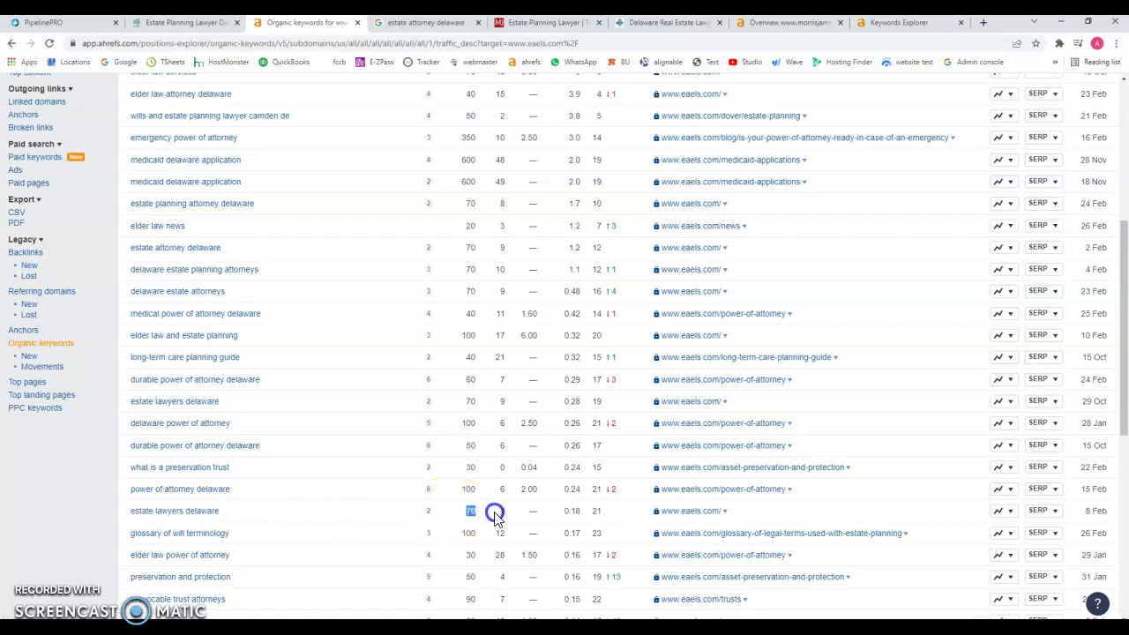
double_click(613, 513)
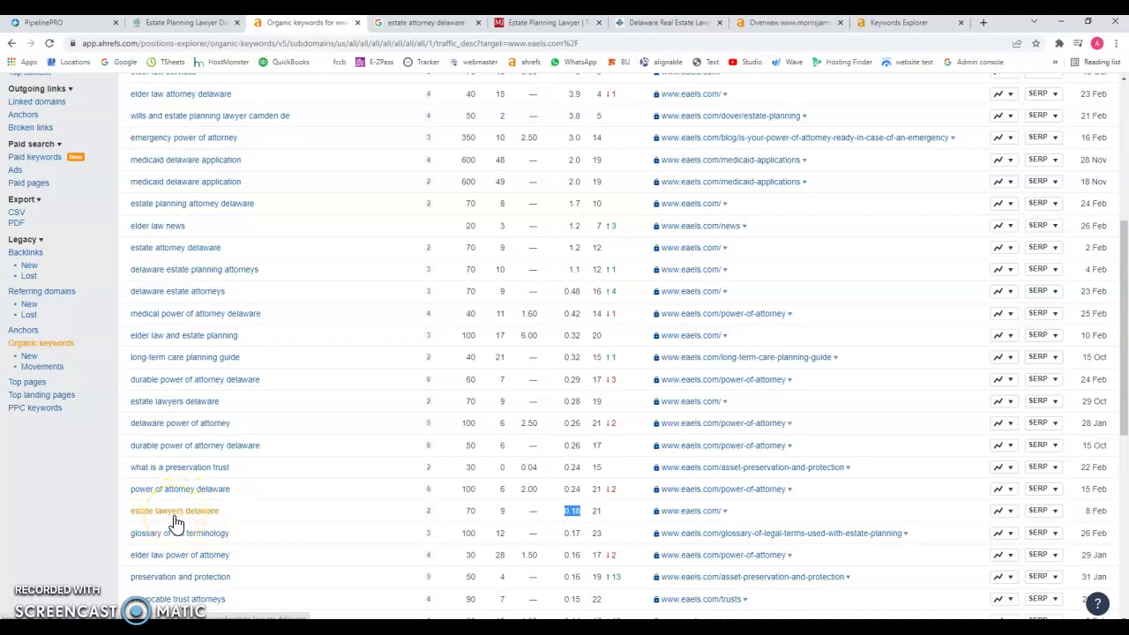
Switch to the Google results for "estate attorney delaware" and examine the map listings, organic results and ads for competing firms.
click(412, 32)
scroll(297, 202, down, 1)
scroll(305, 200, up, 1)
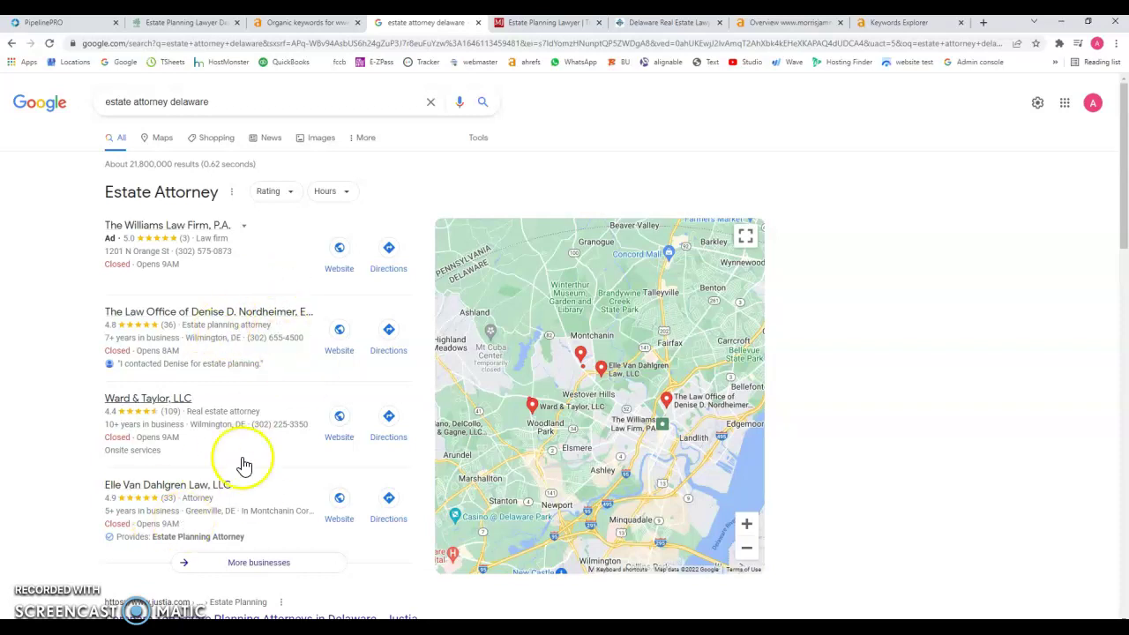
scroll(274, 486, down, 3)
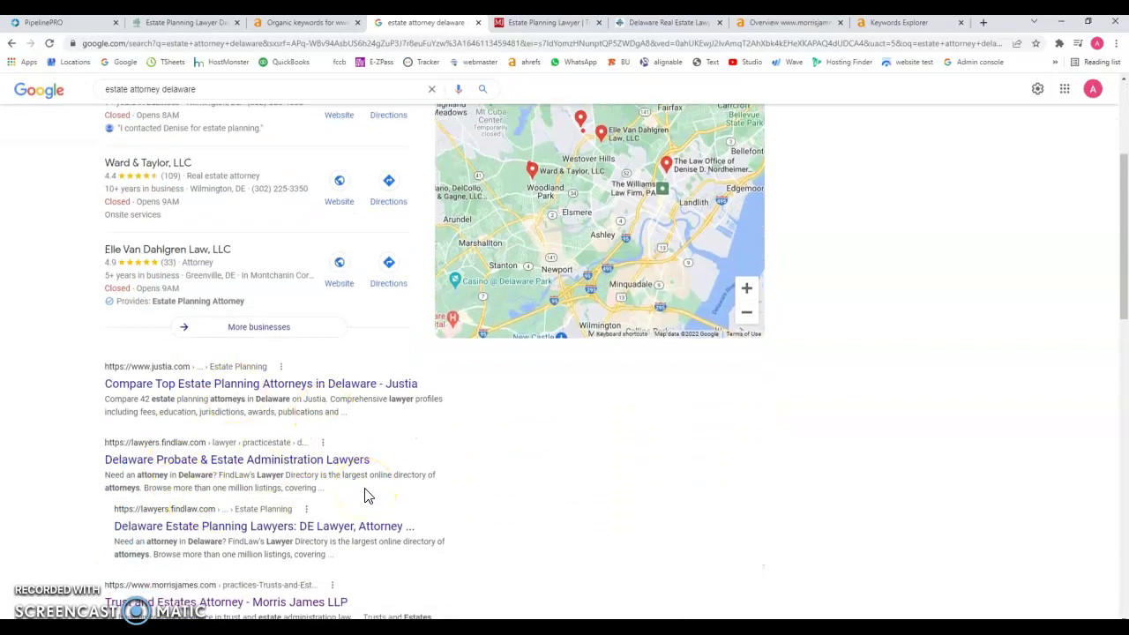
scroll(368, 496, up, 2)
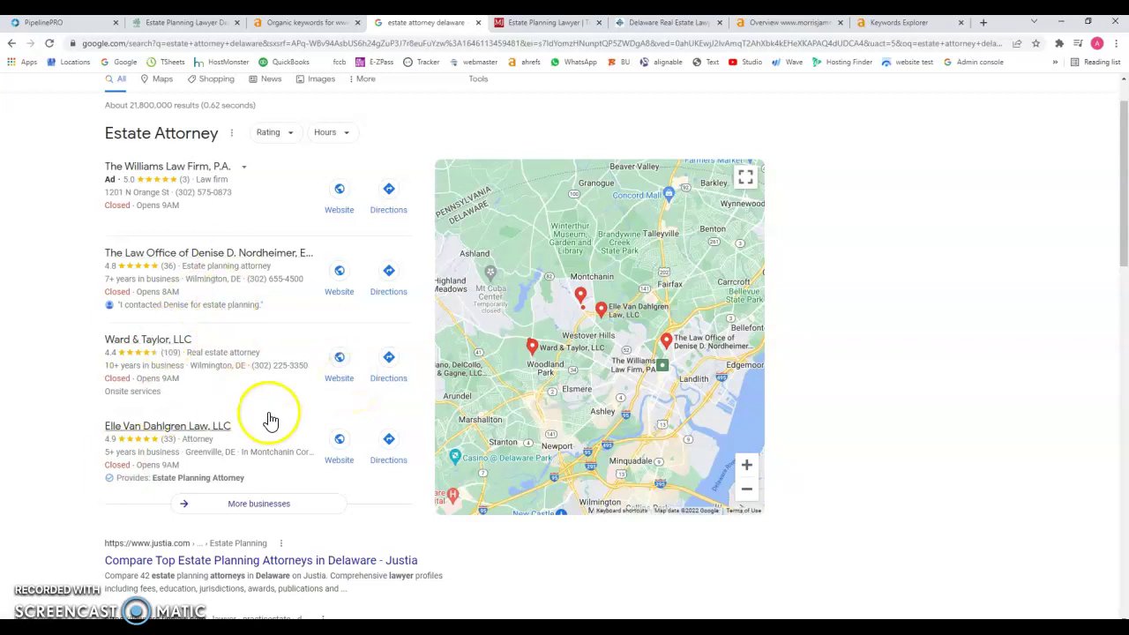
scroll(270, 420, down, 3)
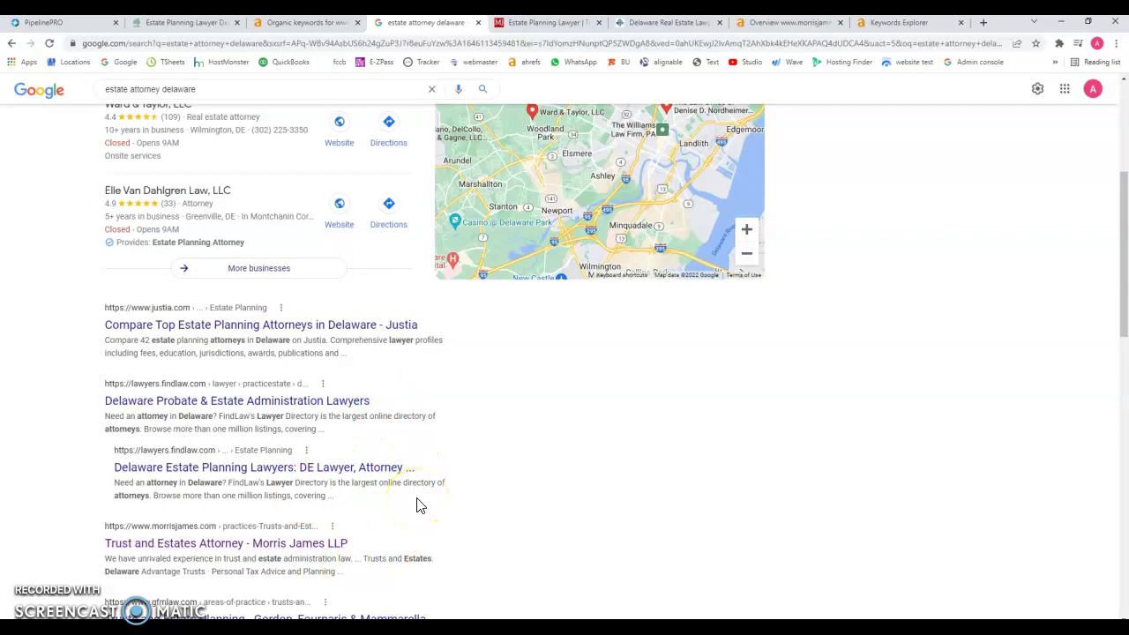
scroll(419, 506, down, 10)
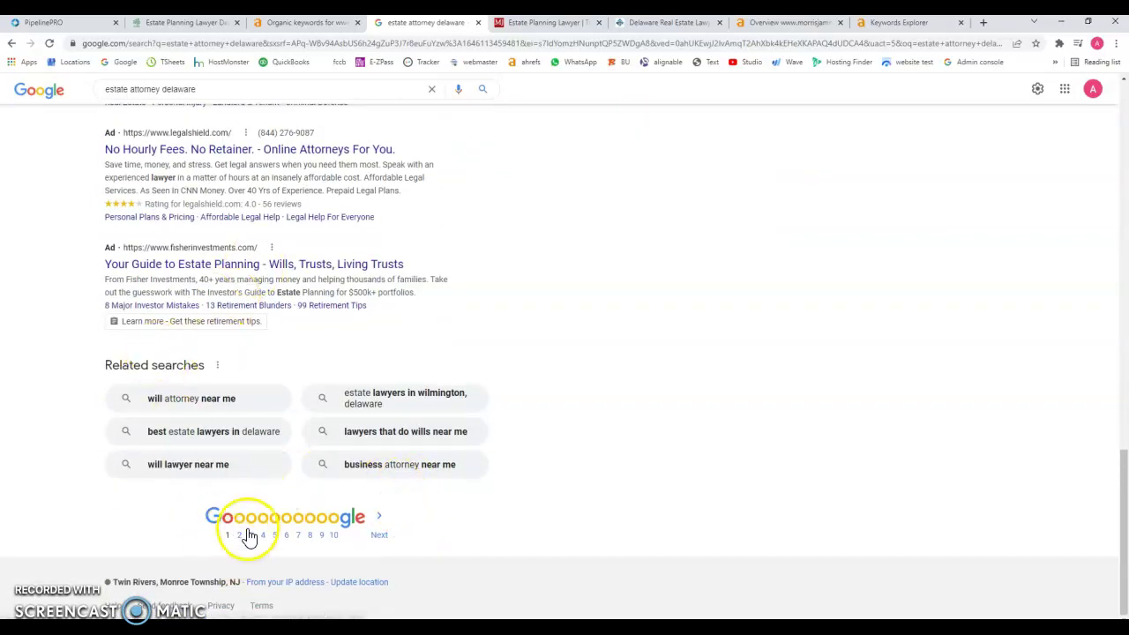
scroll(277, 556, up, 15)
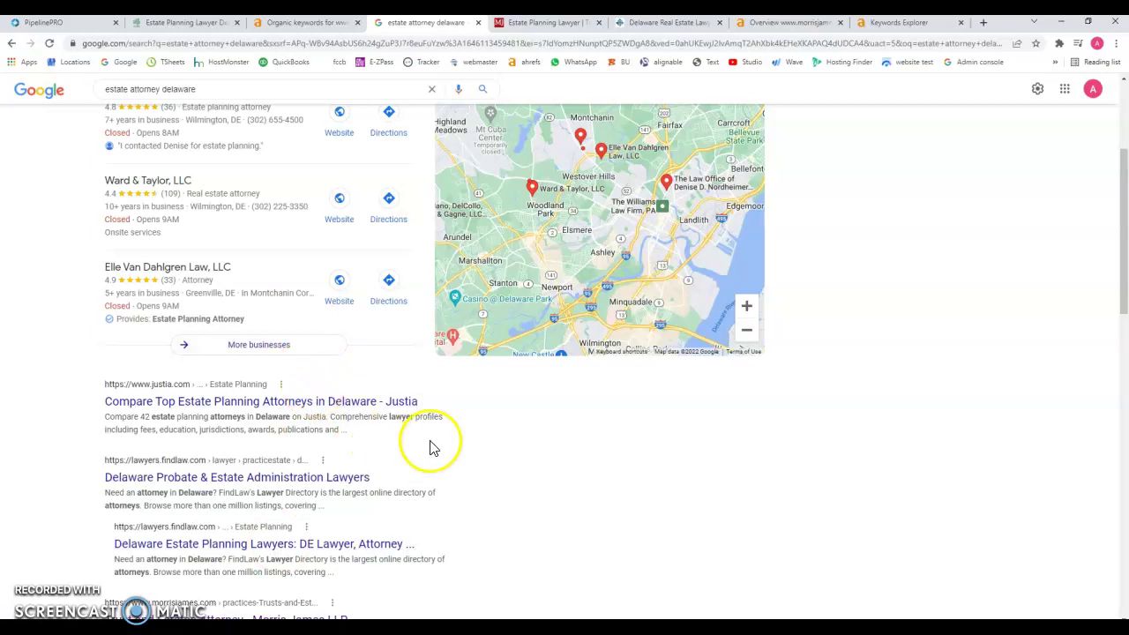
scroll(437, 442, down, 2)
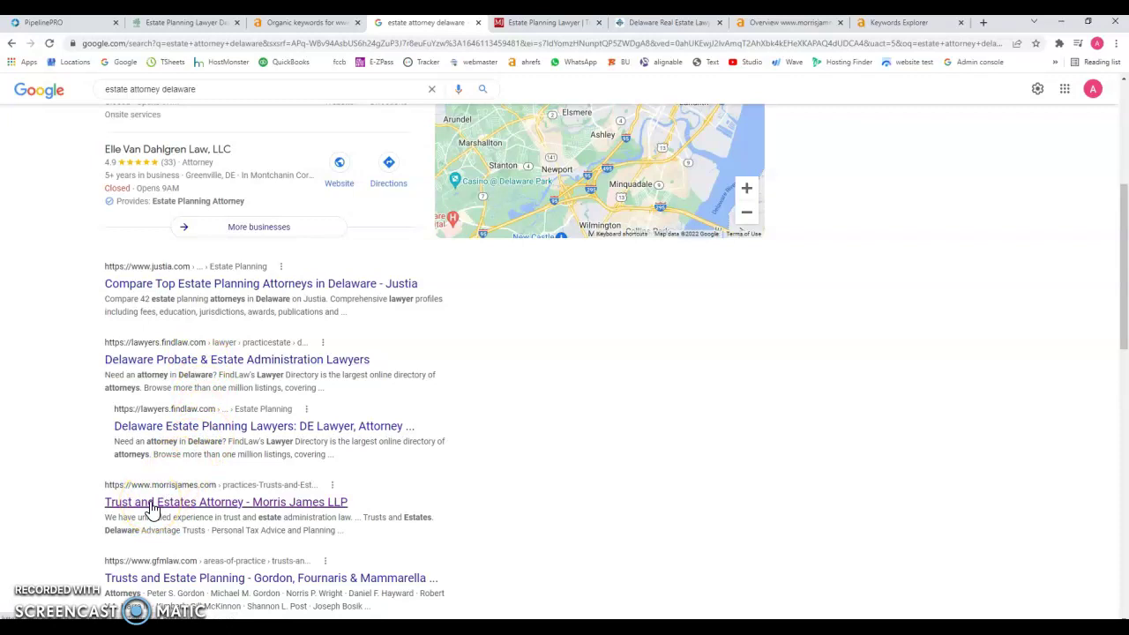
Switch to the Morris James Trusts and Estates page and examine its estate planning content.
click(551, 23)
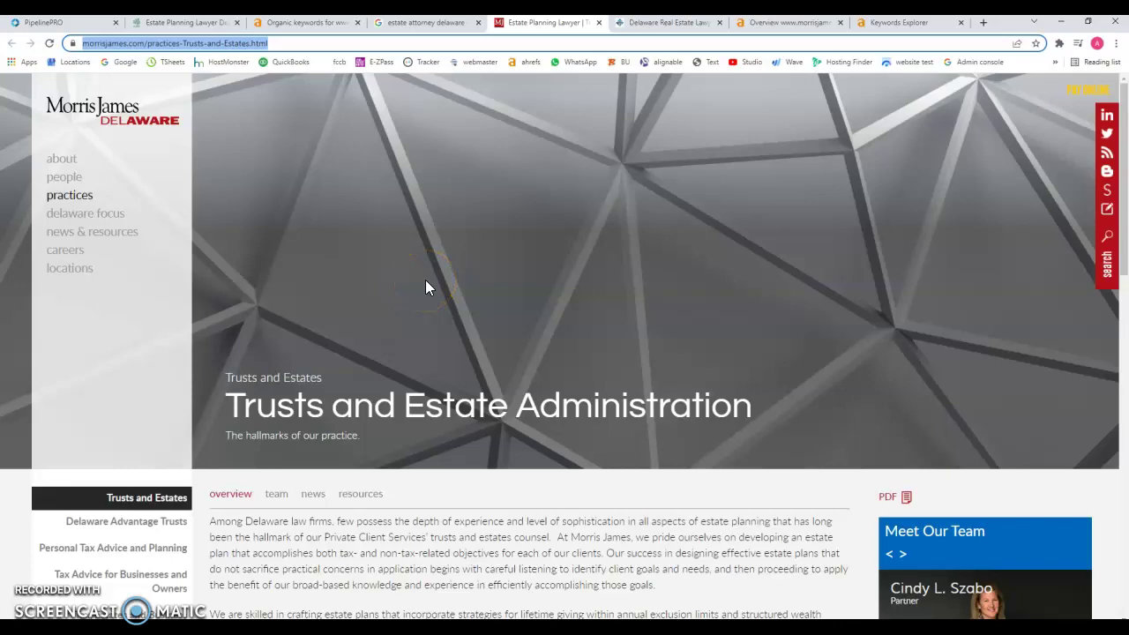
scroll(517, 403, down, 4)
scroll(517, 406, down, 5)
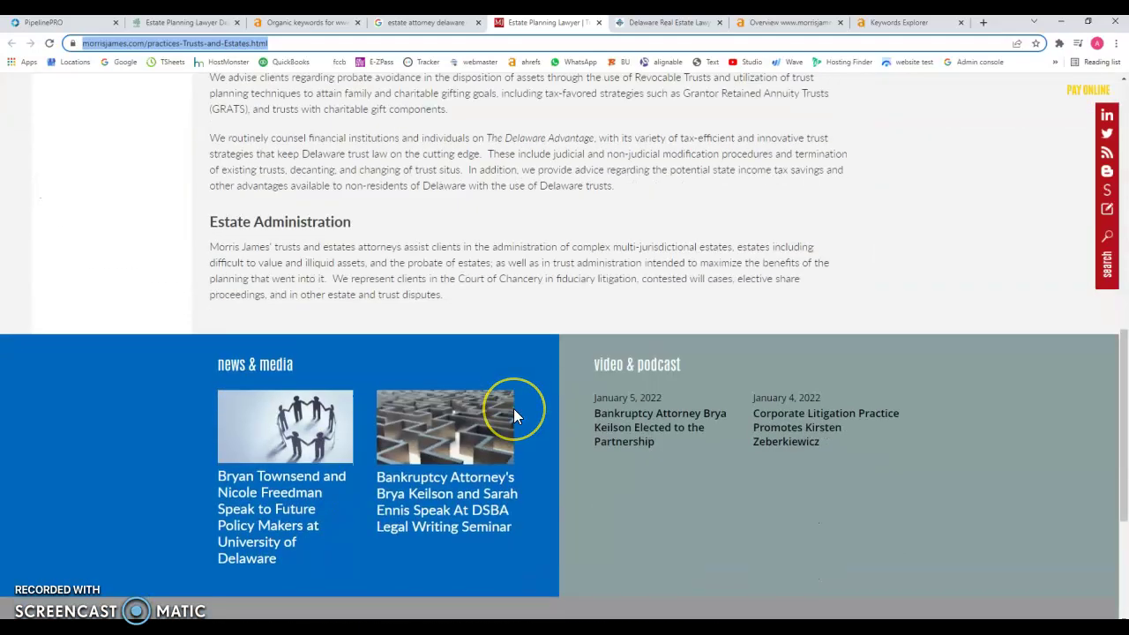
scroll(517, 407, up, 4)
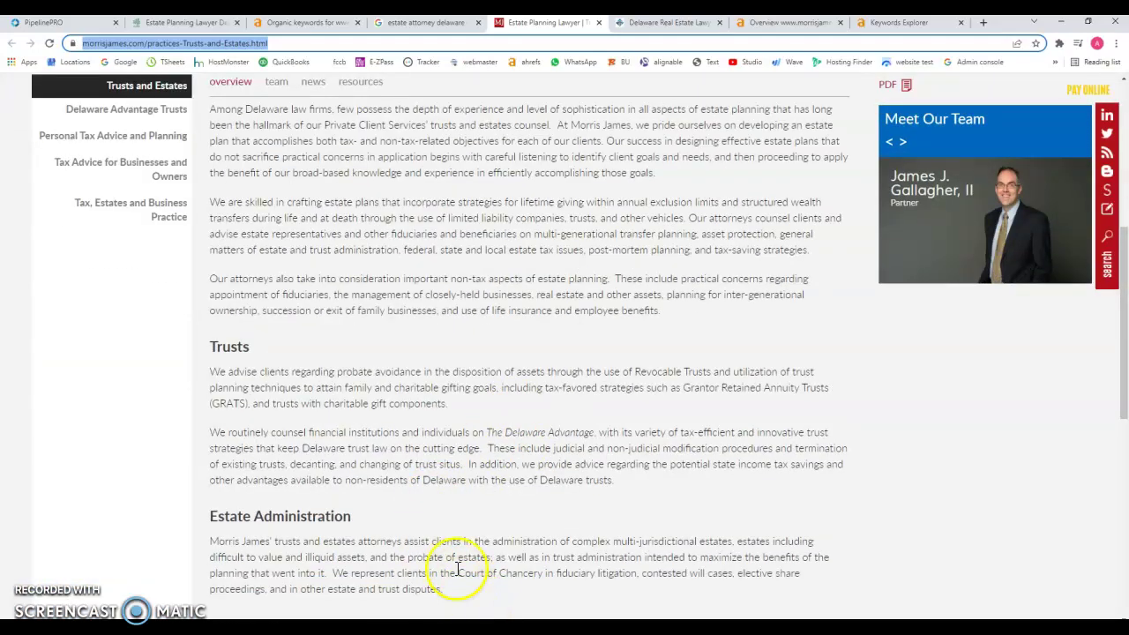
scroll(423, 410, up, 3)
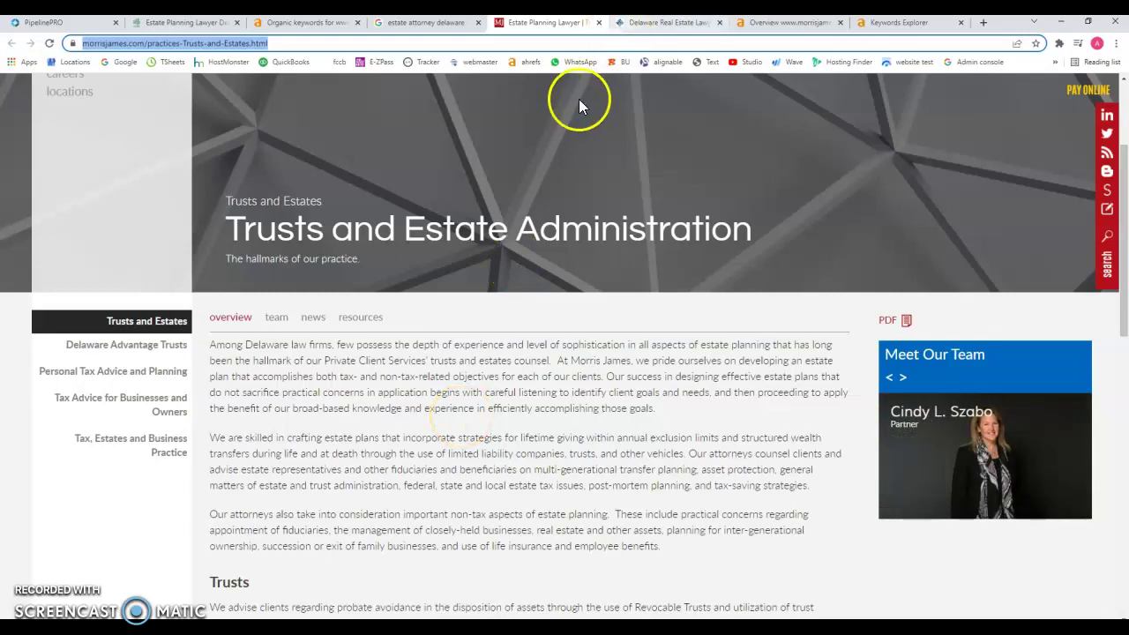
Close the Delaware Real Estate Law page and review the Morris James page's sections from overview through Estate Administration and news.
click(722, 23)
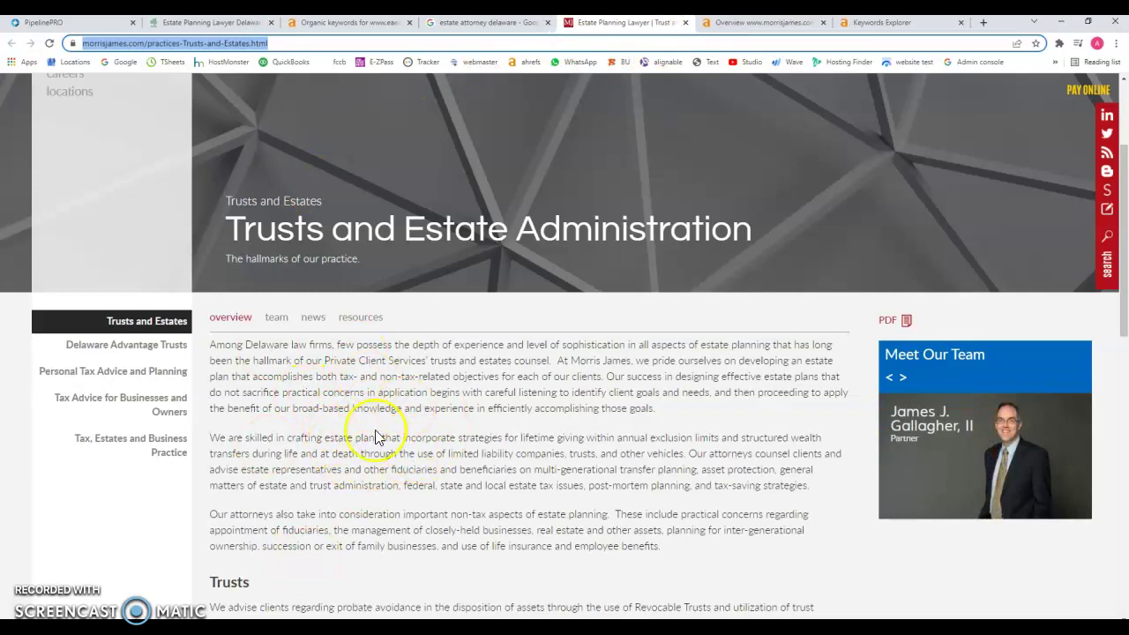
scroll(562, 459, down, 5)
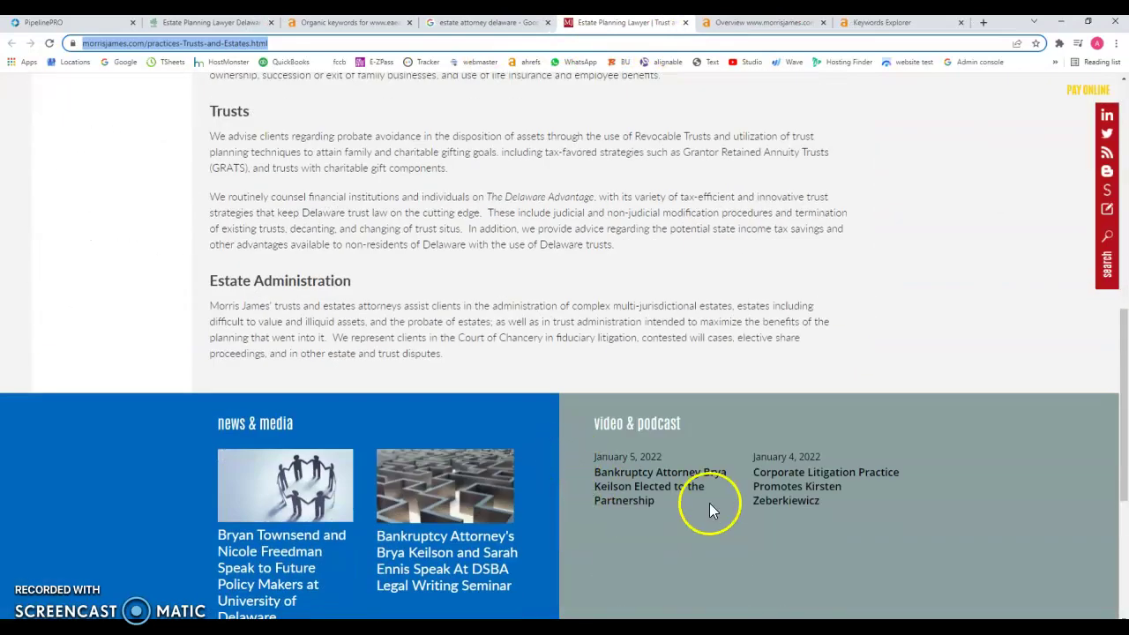
scroll(709, 503, down, 3)
scroll(713, 499, up, 10)
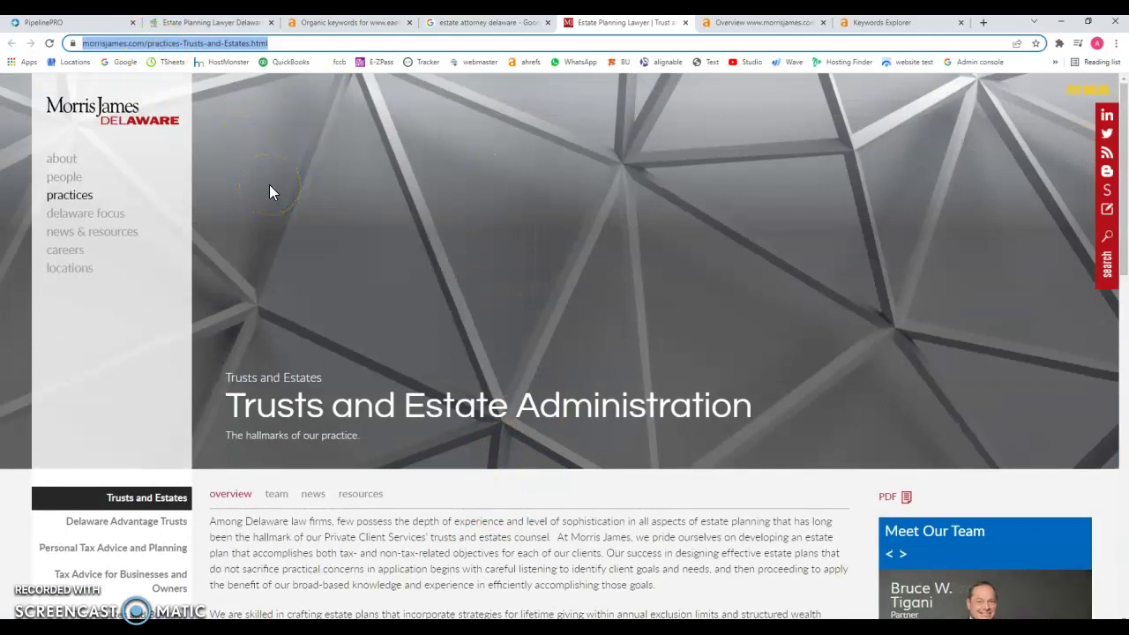
scroll(265, 333, down, 3)
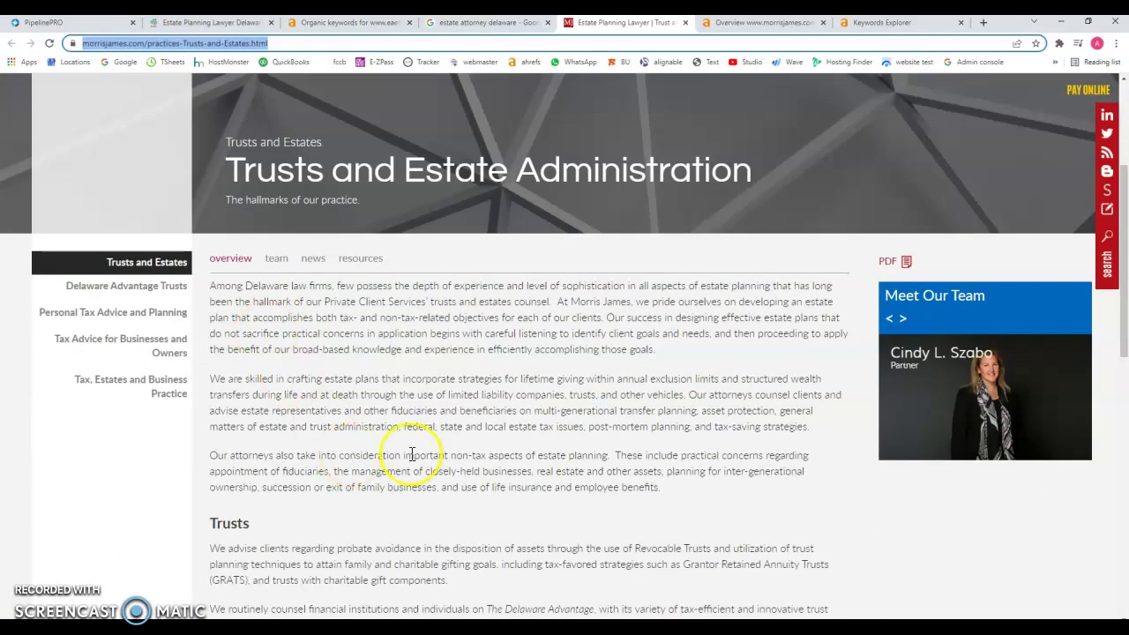
scroll(517, 440, down, 2)
scroll(524, 430, down, 2)
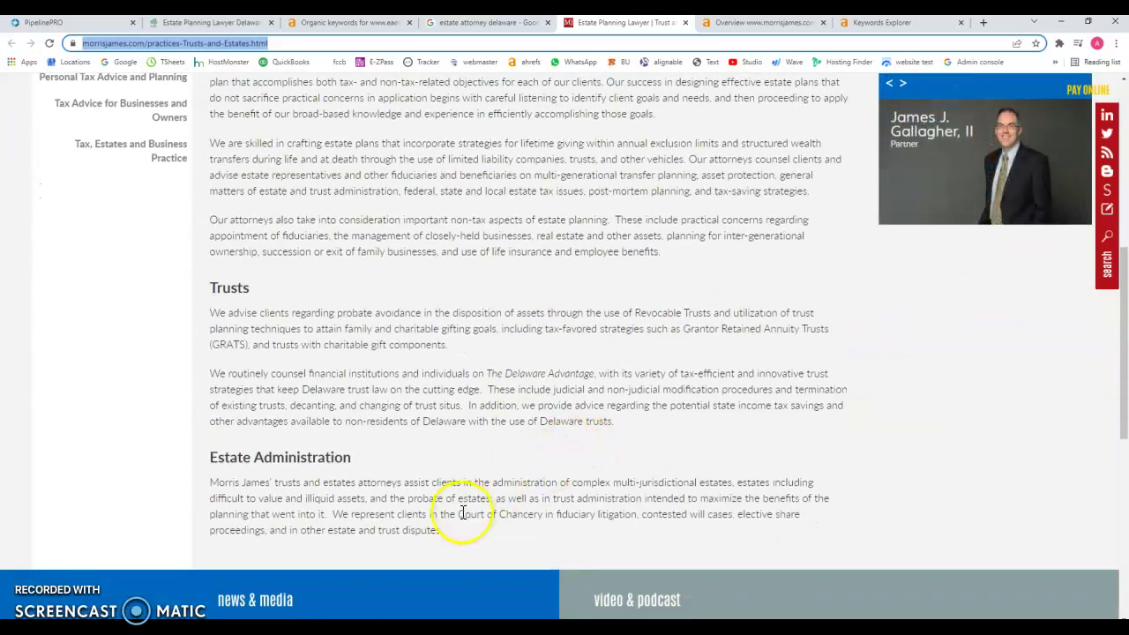
Highlight the Morris James page's body text from Estate Administration up to the overview to gauge its amount of content, and clear the selection.
drag(442, 532, 189, 345)
scroll(428, 421, up, 1)
scroll(427, 421, up, 2)
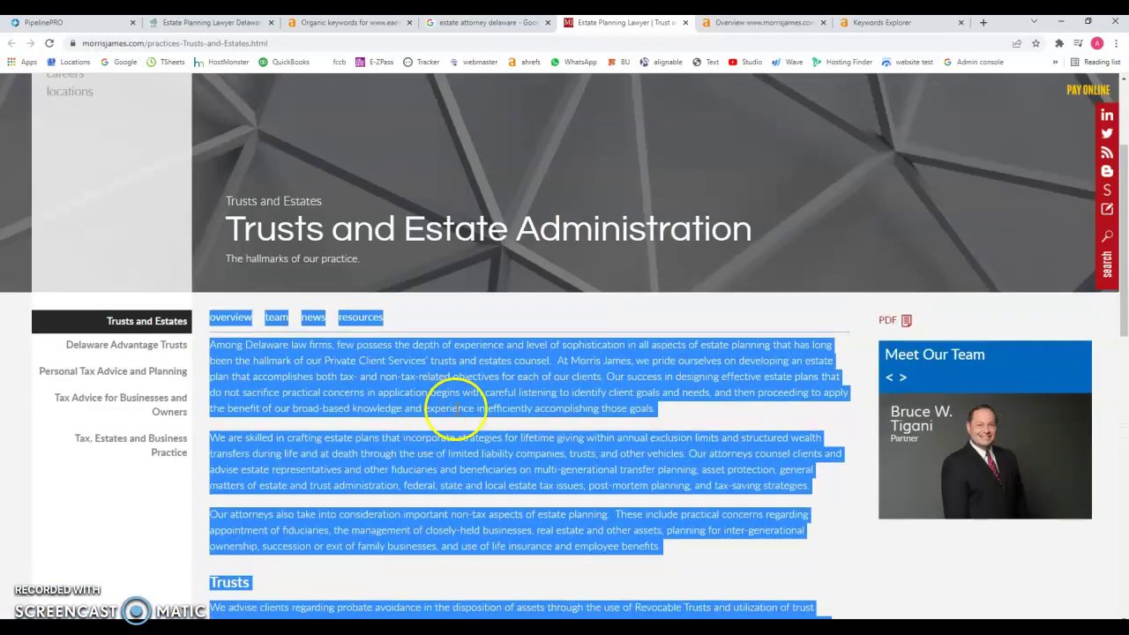
click(683, 500)
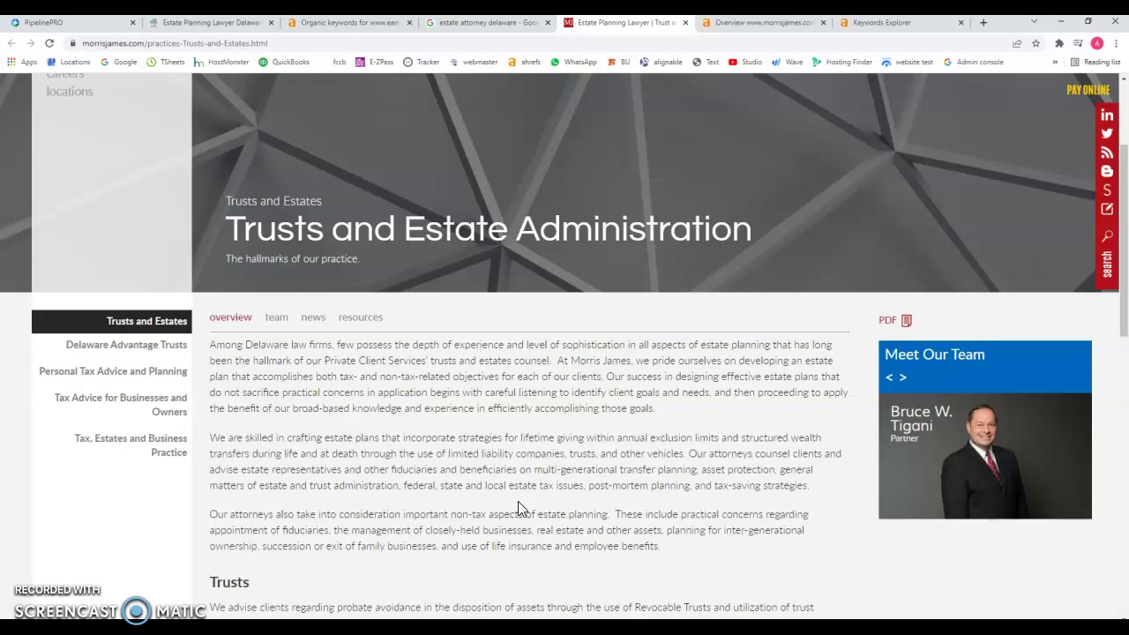
click(554, 477)
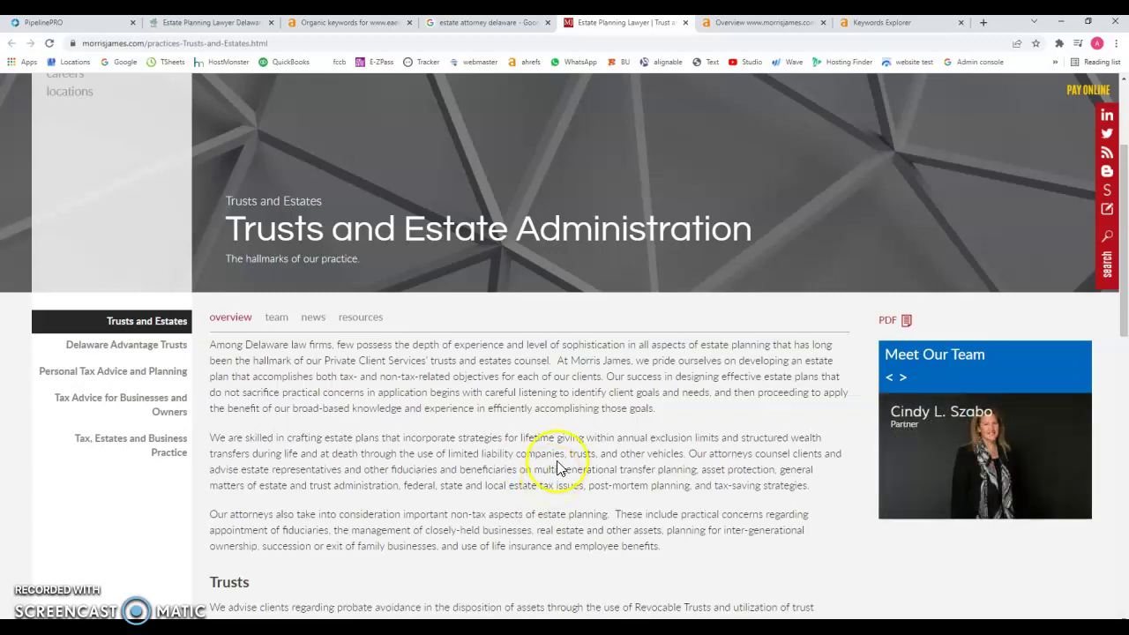
Check the Ahrefs overview of the Morris James Trusts and Estates page and compare it with the page's text and team section.
click(723, 22)
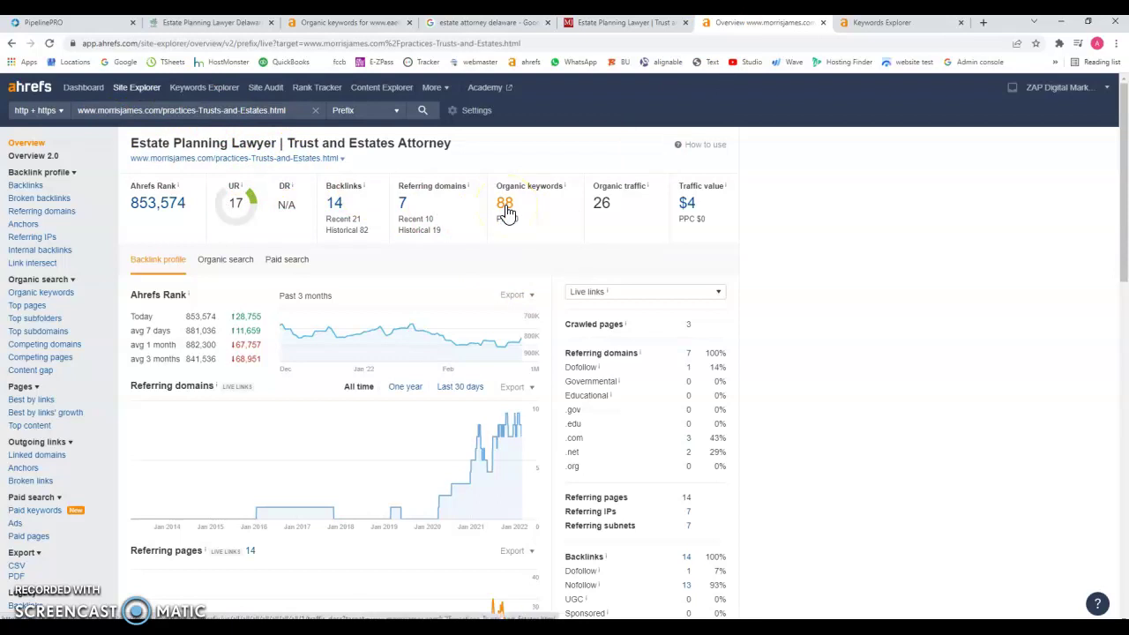
click(597, 28)
scroll(456, 478, down, 3)
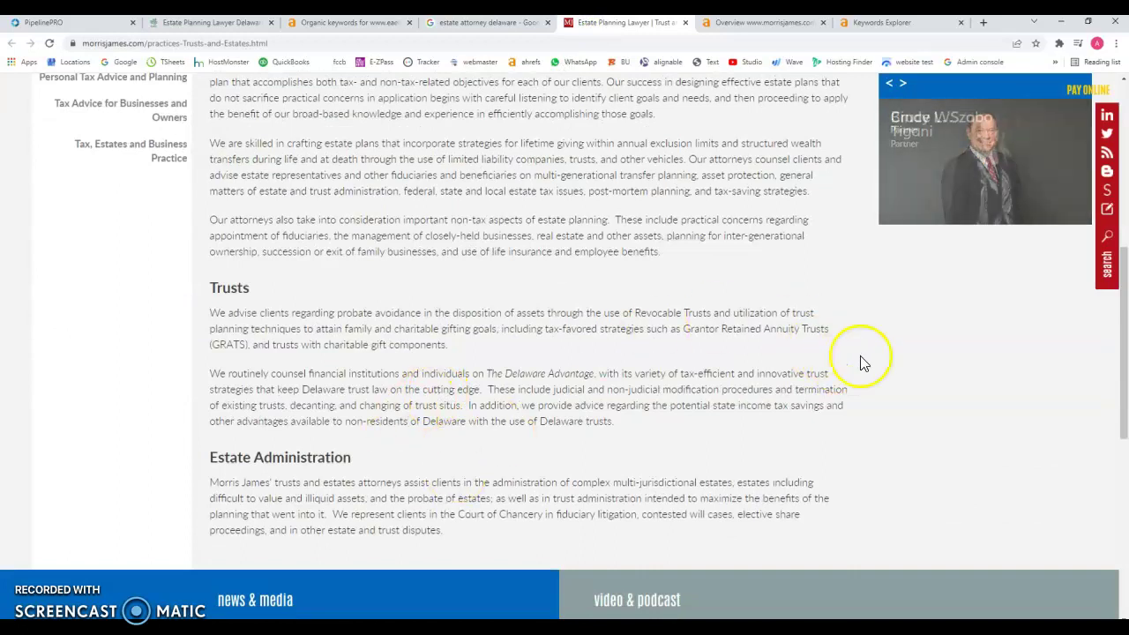
scroll(711, 436, down, 3)
scroll(803, 269, up, 2)
scroll(803, 269, up, 2)
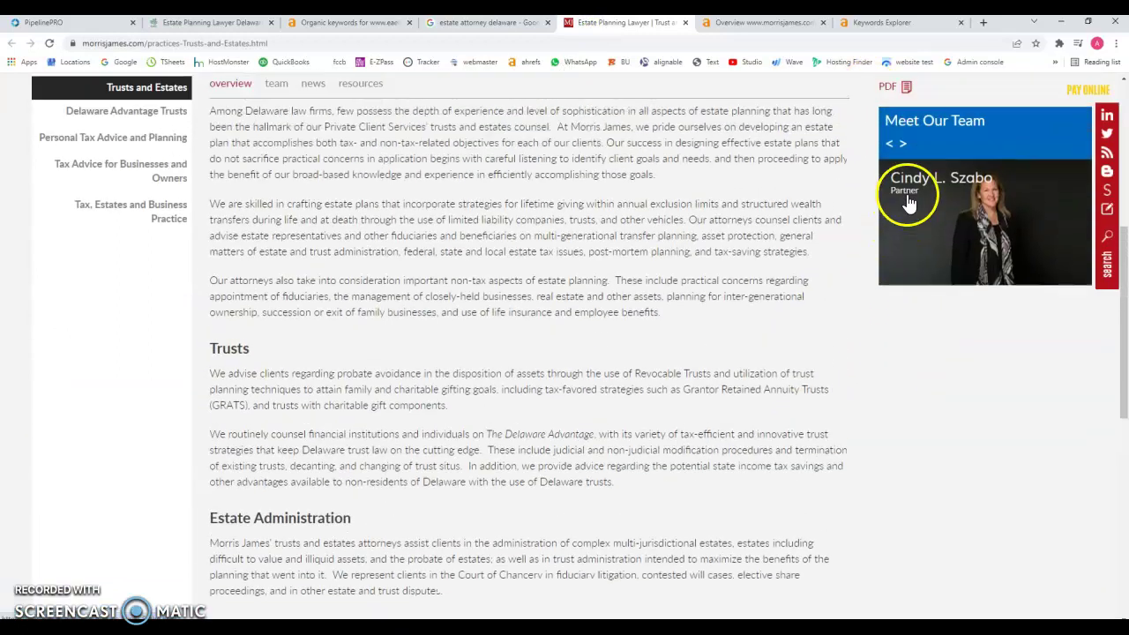
Open the Morris James page's organic keywords report and check the traffic of "estate planning attorney delaware" and the traffic and position of "estate lawyers delaware".
click(764, 25)
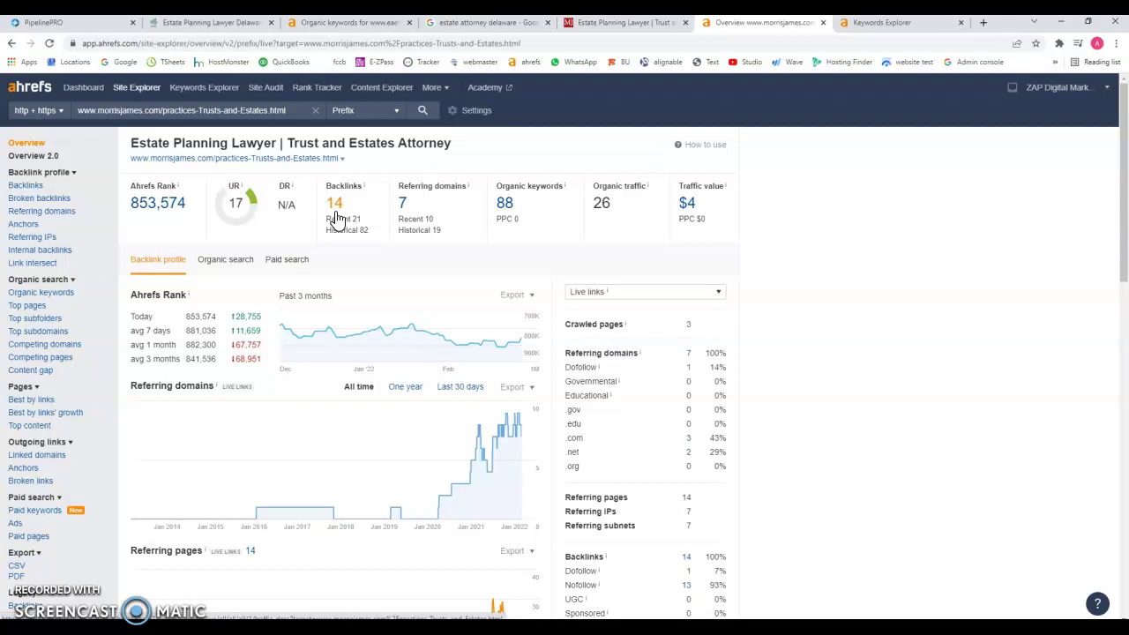
click(505, 208)
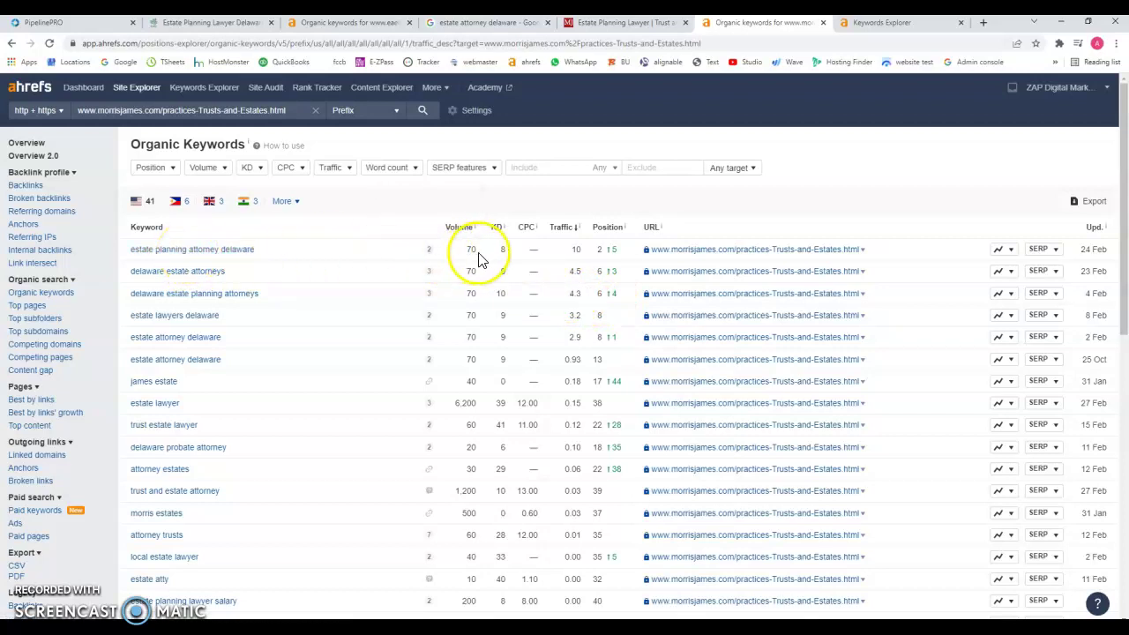
click(572, 250)
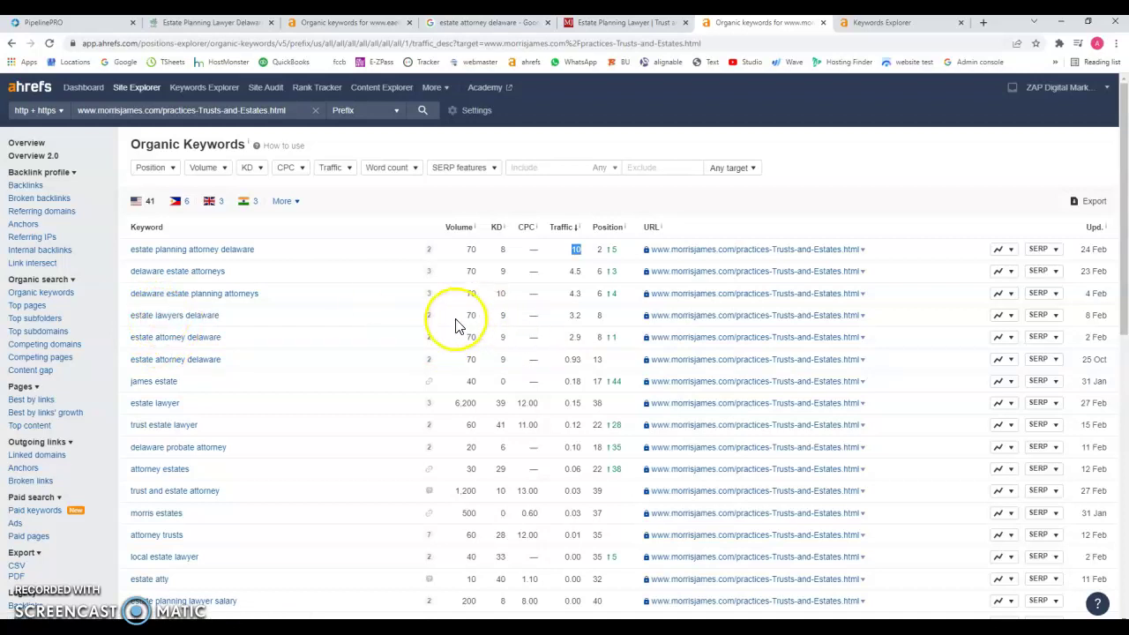
double_click(574, 315)
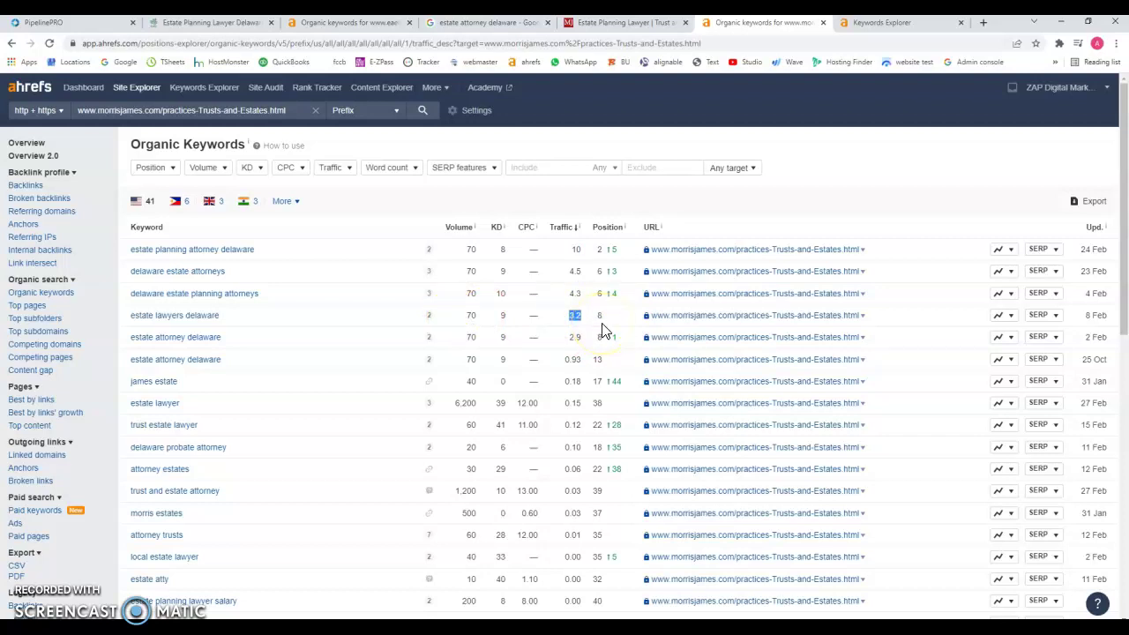
double_click(600, 316)
Open the Estate Planning service page on eaels.com and review its text and list of services.
click(201, 22)
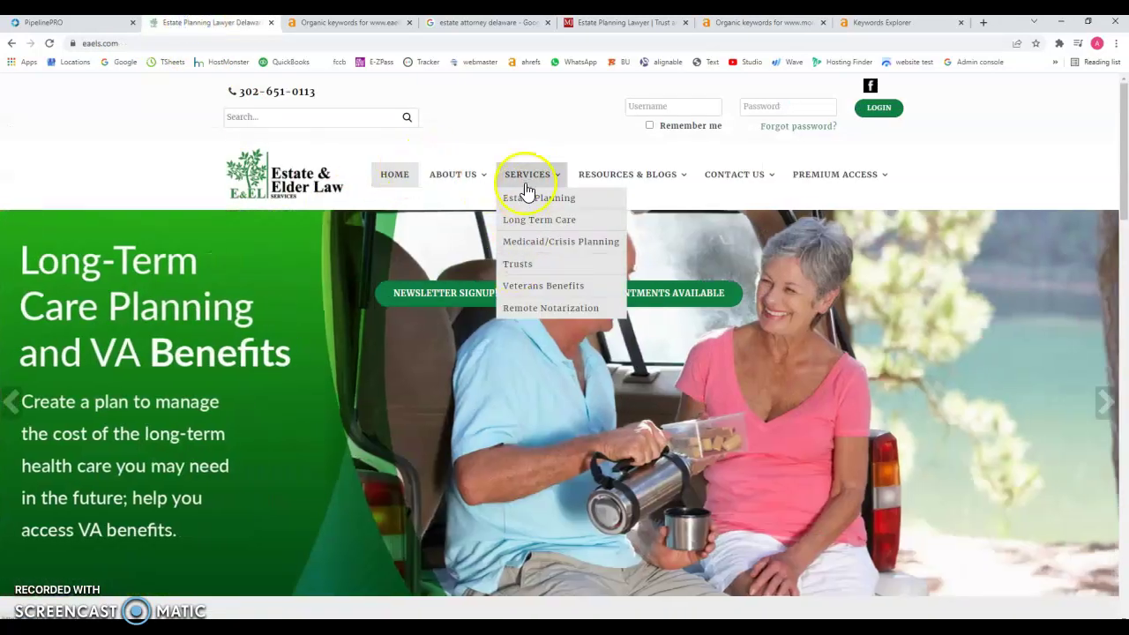
mouse_move(535, 181)
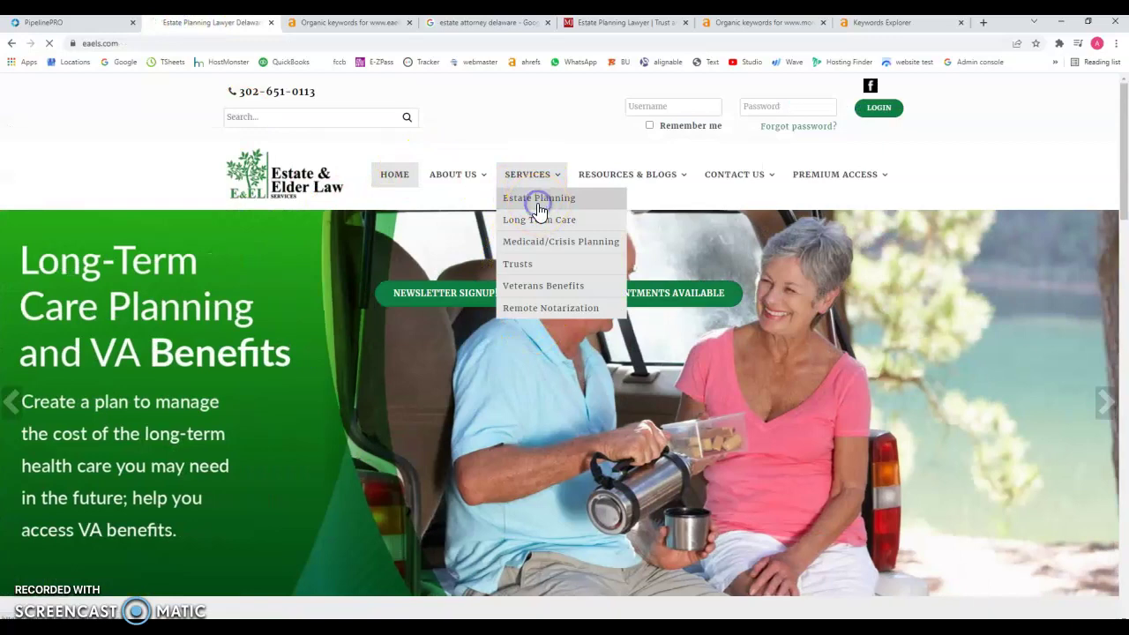
click(535, 200)
scroll(253, 328, down, 5)
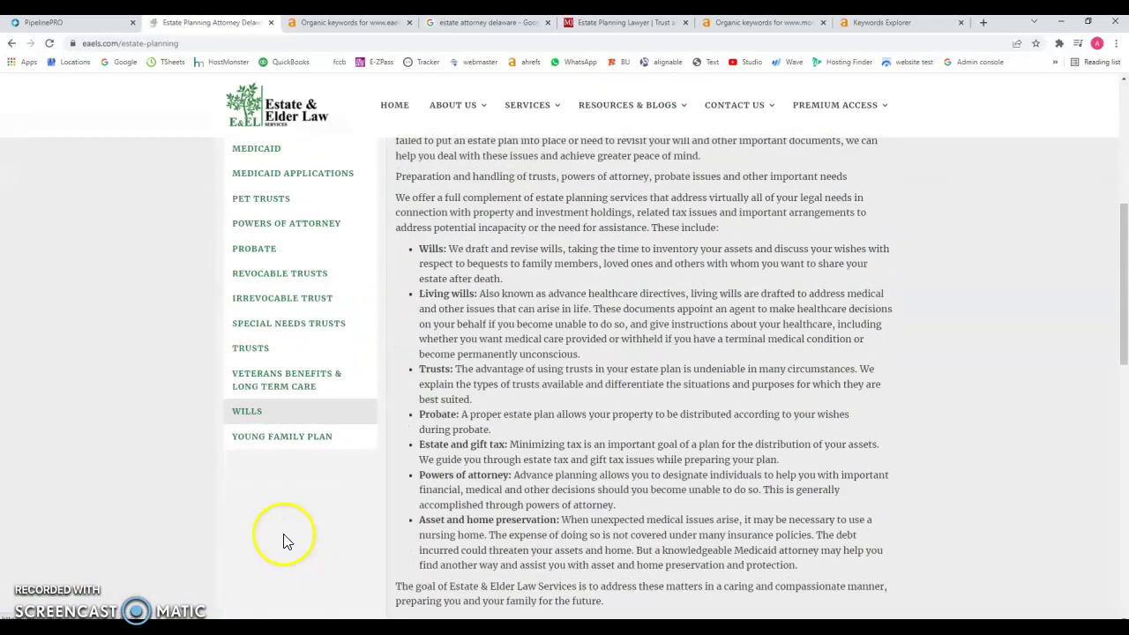
scroll(282, 537, up, 4)
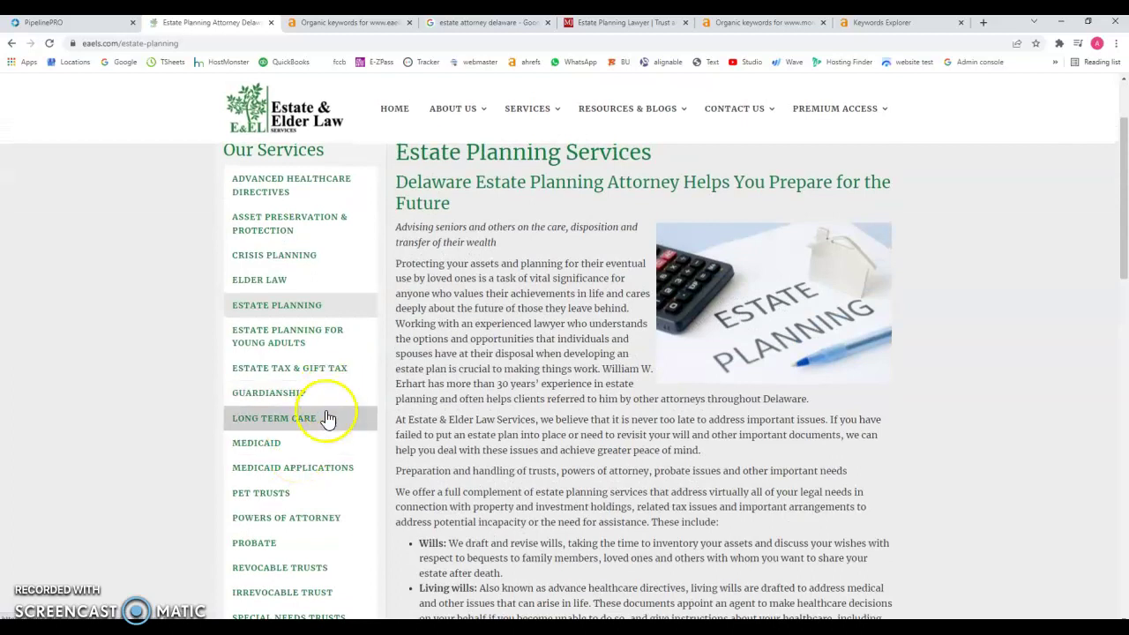
scroll(326, 422, up, 2)
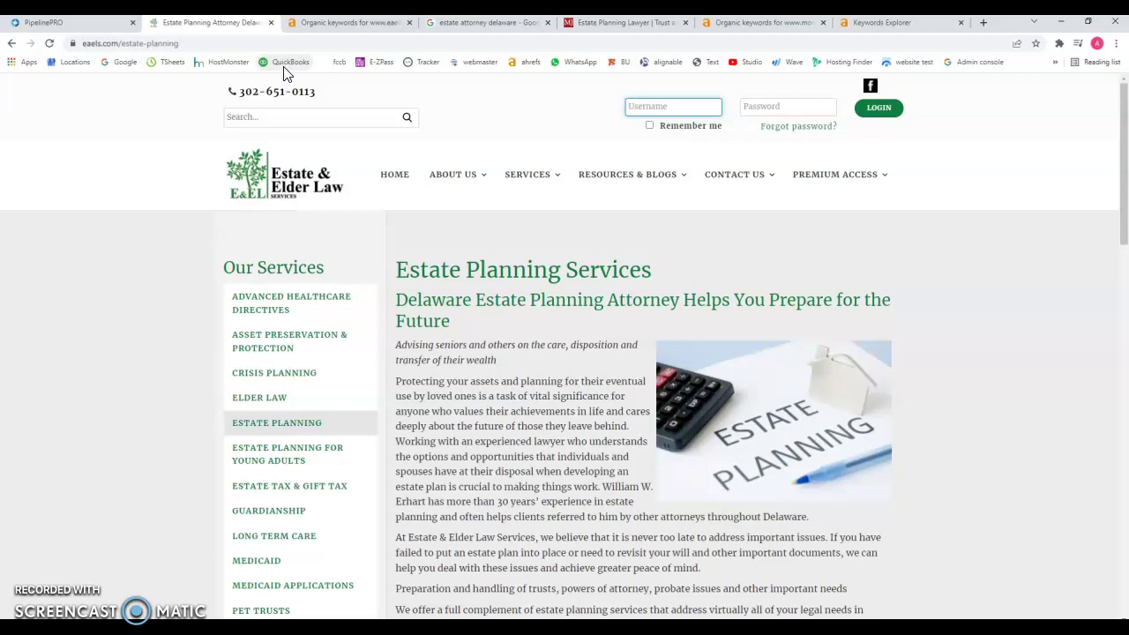
click(325, 22)
scroll(324, 232, up, 1)
scroll(325, 232, up, 4)
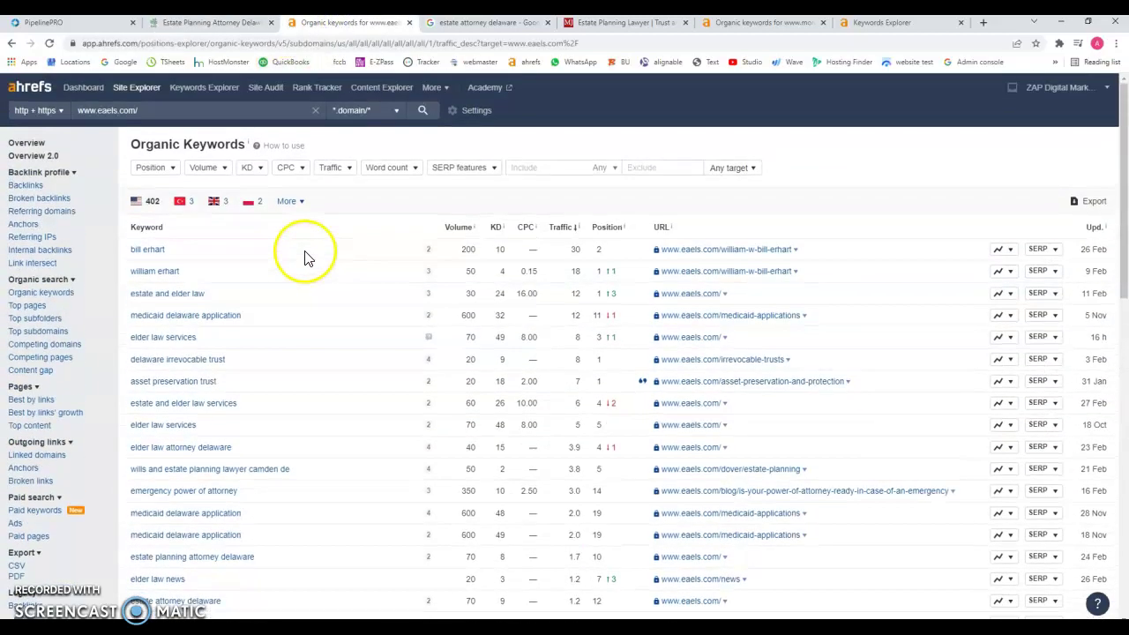
click(27, 143)
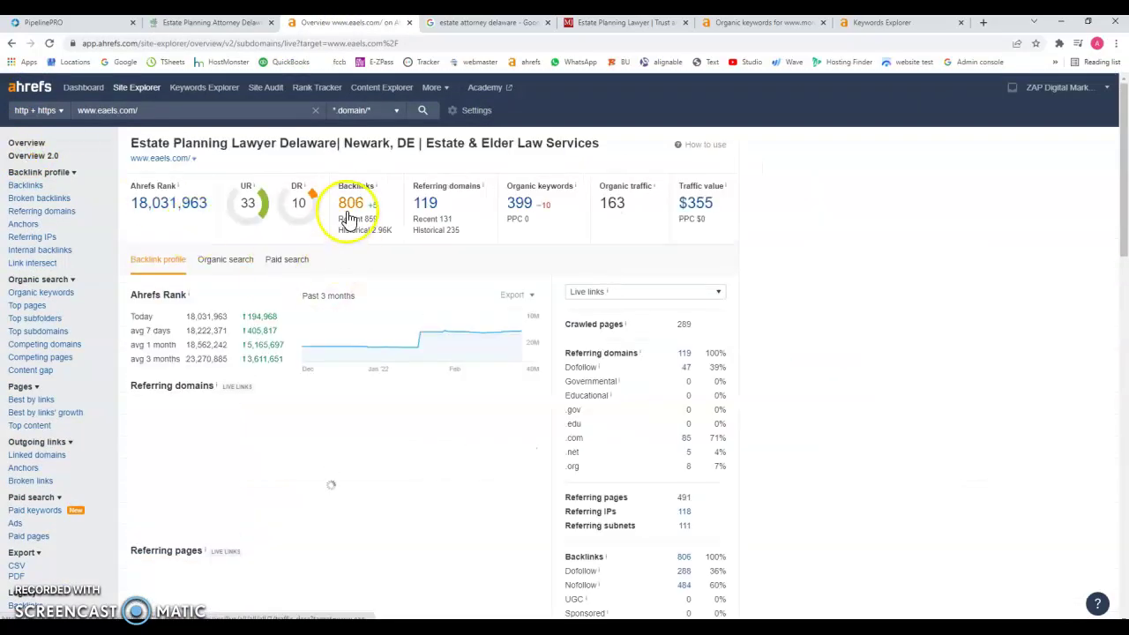
double_click(300, 202)
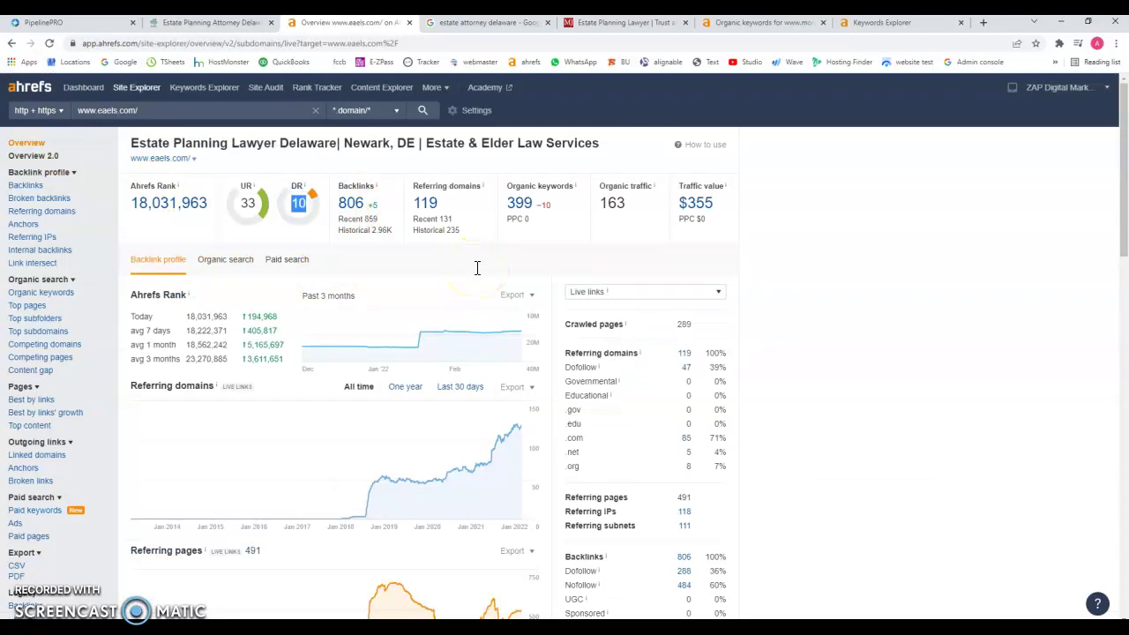
Switch back to the eaels.com Estate Planning Services page and examine its headings and introductory text.
click(212, 22)
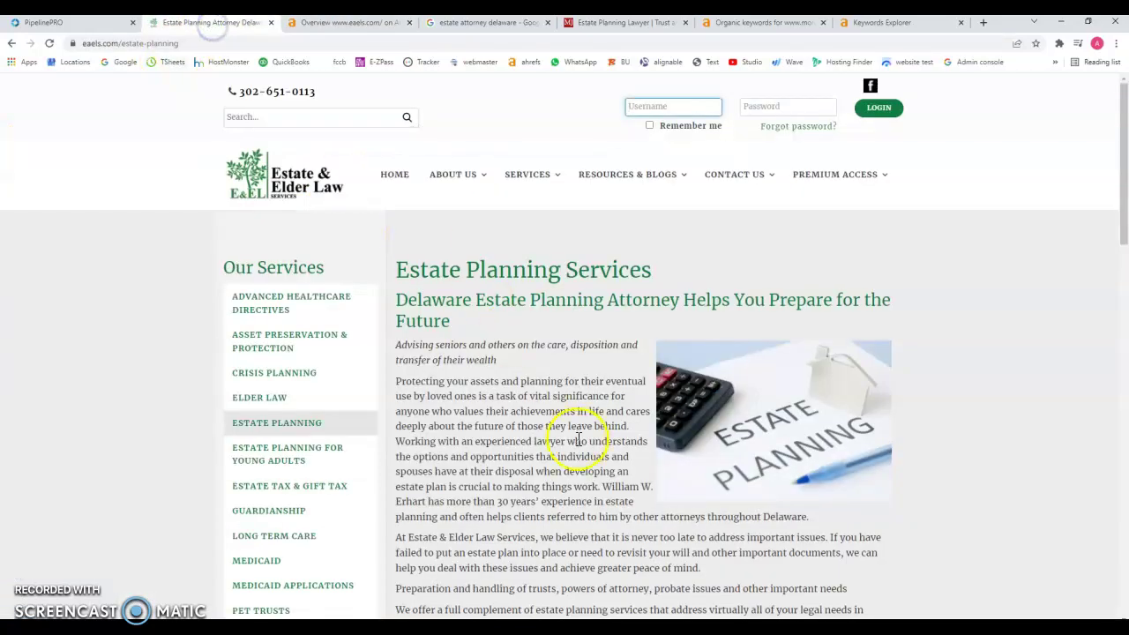
click(456, 356)
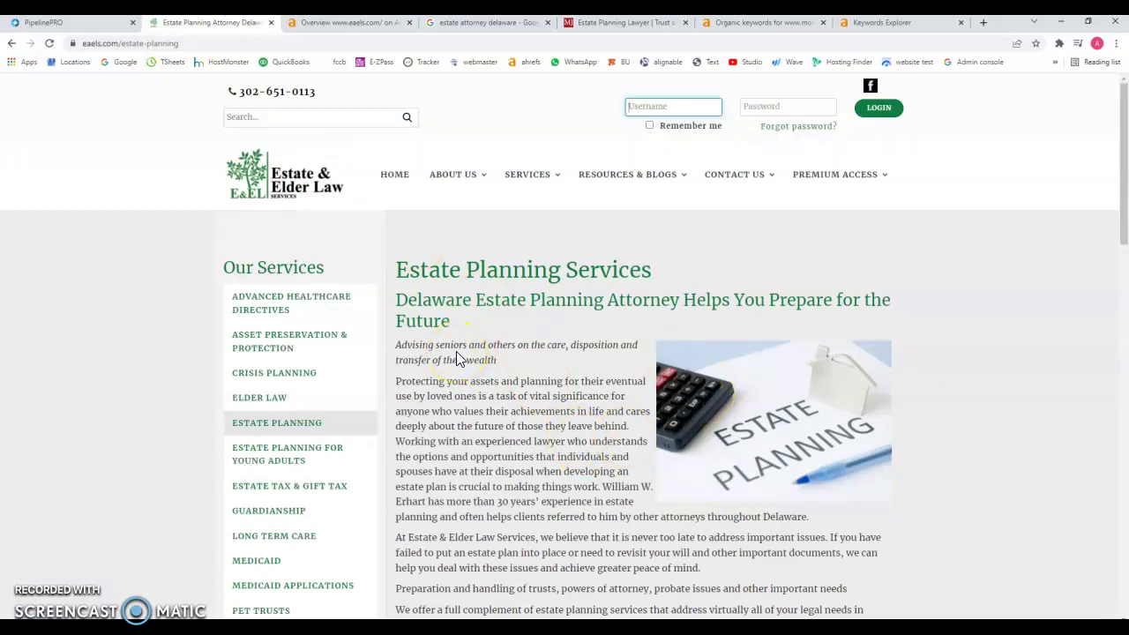